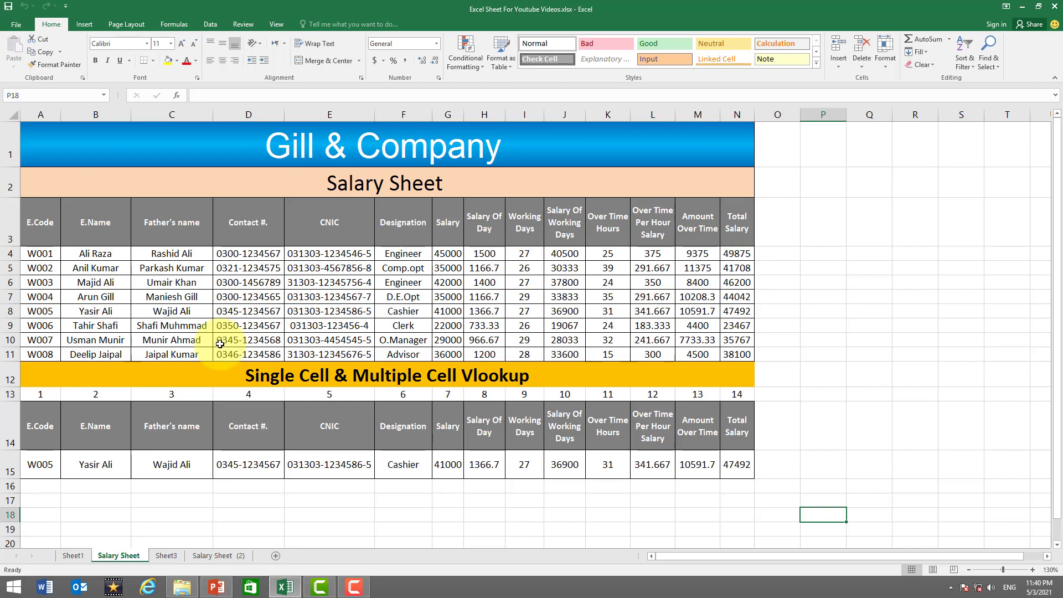
Step: Change the employee code in cell A15 of the Vlookup section to w007
{"action": "left_click", "coordinate": [42, 465]}
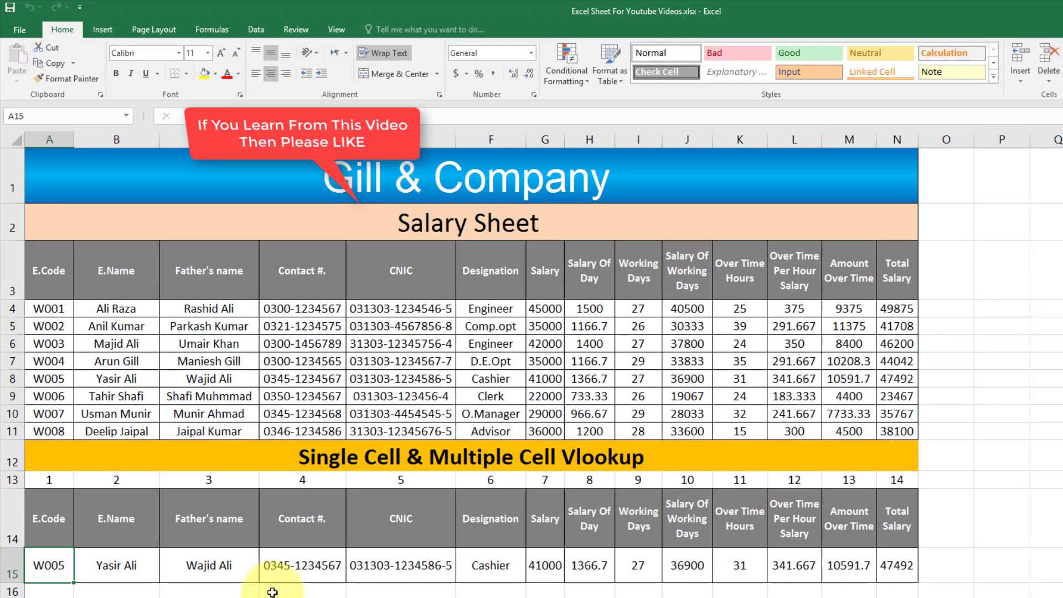
{"action": "type", "text": "w"}
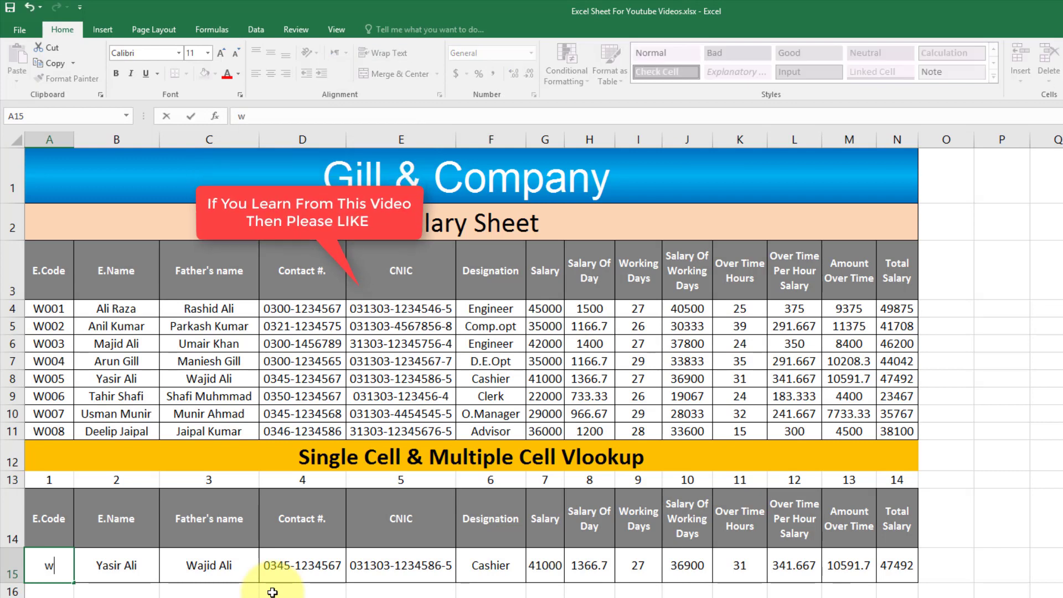
{"action": "type", "text": "007"}
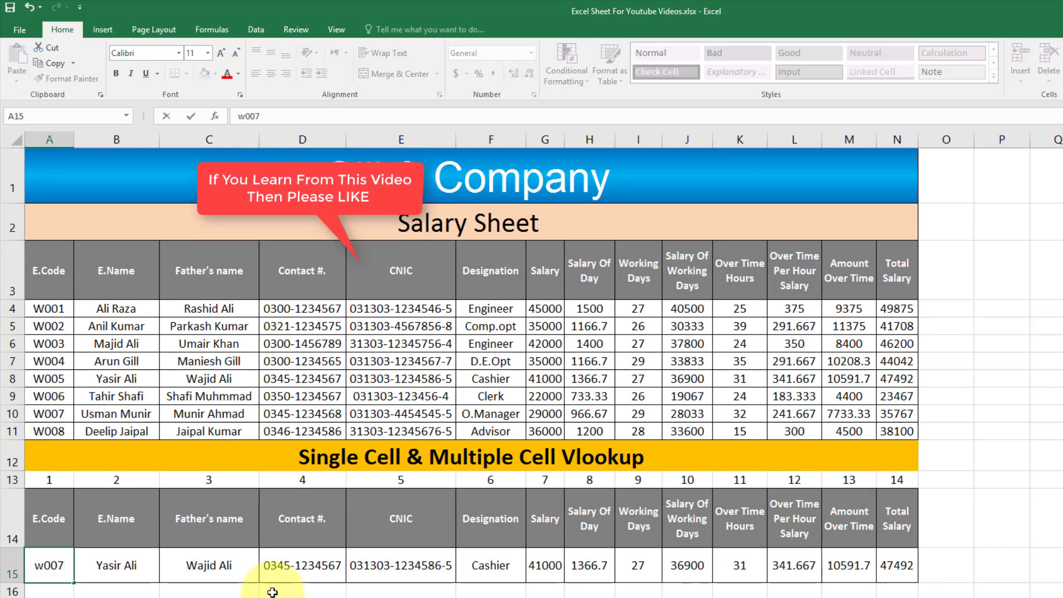
{"action": "key", "text": "Return"}
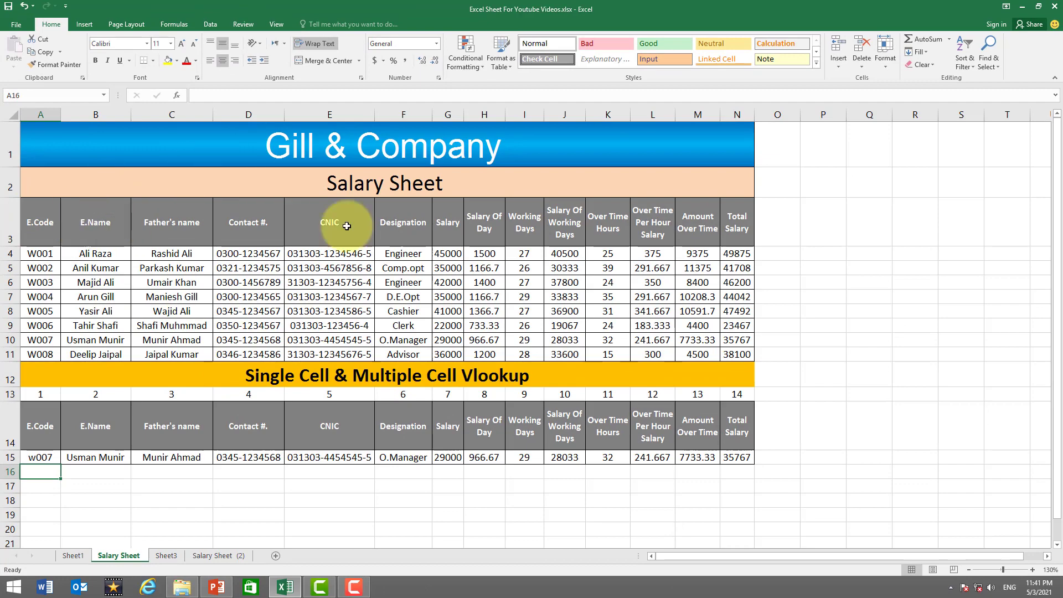
Step: On Sheet3, set the E.Code lookup value in cell A3 to w007
{"action": "left_click", "coordinate": [168, 556]}
{"action": "left_click", "coordinate": [52, 204]}
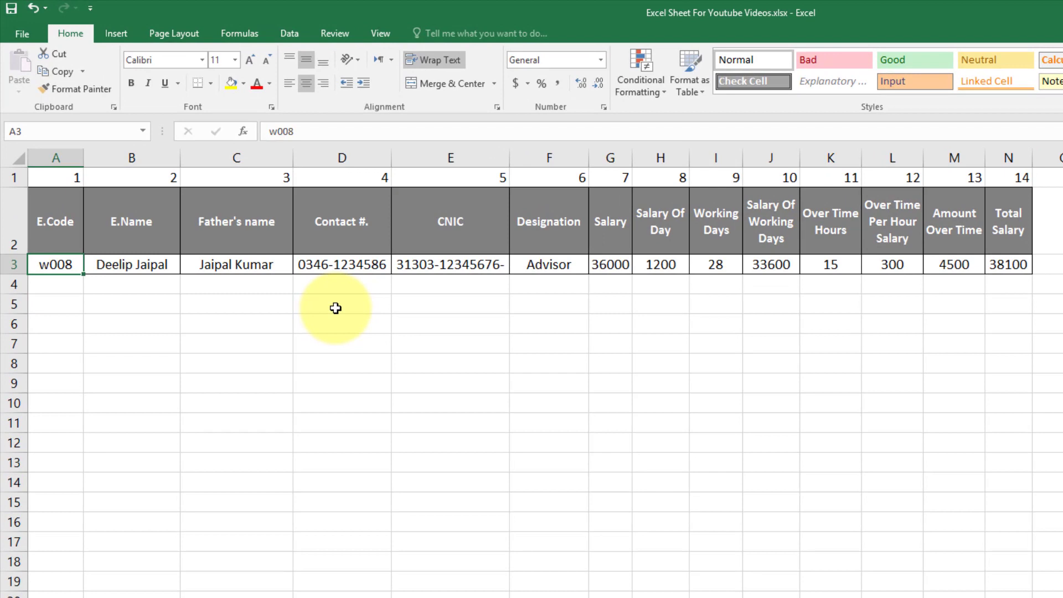
{"action": "type", "text": "w007"}
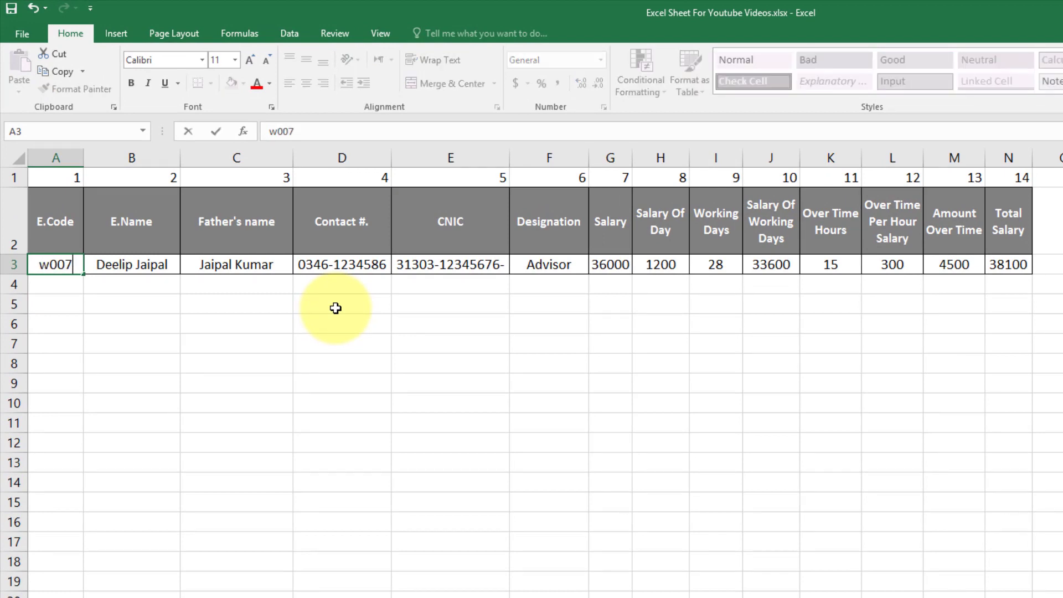
{"action": "key", "text": "Return"}
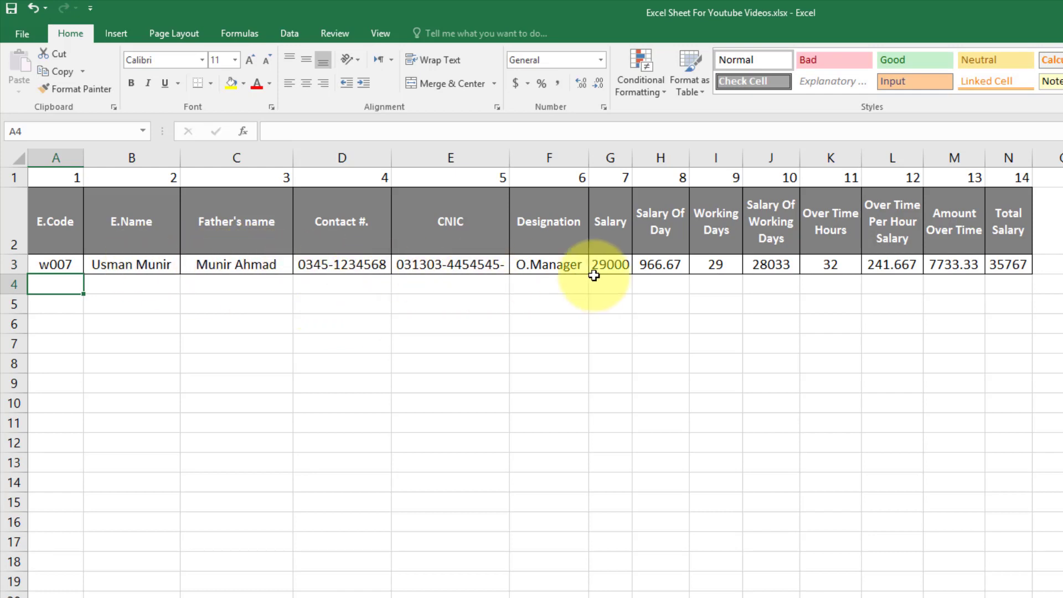
Step: Replace the E.Code lookup value in cell A3 of Sheet3 with W001
{"action": "left_click", "coordinate": [57, 263]}
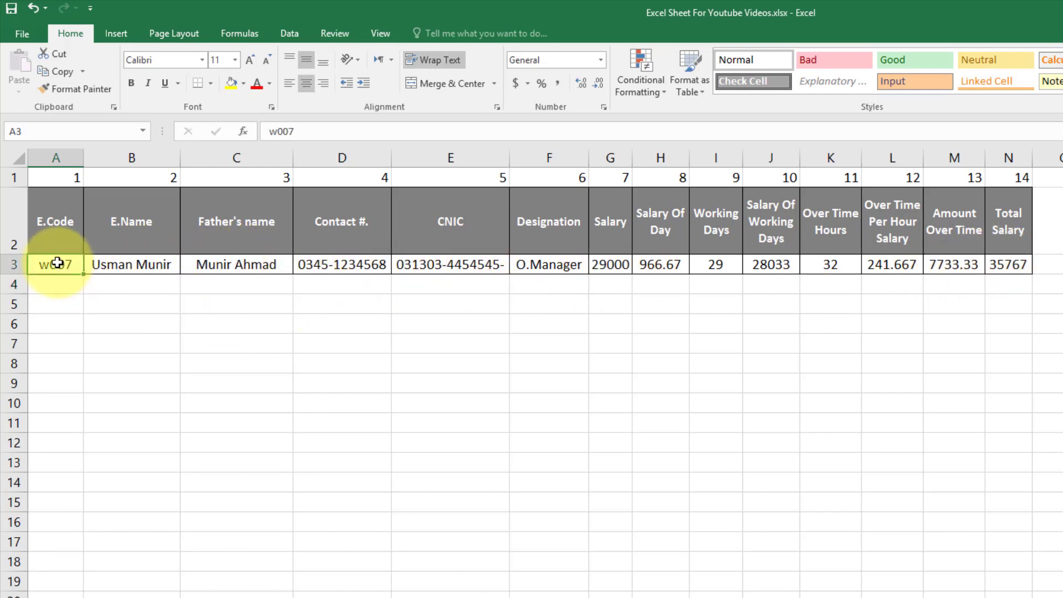
{"action": "type", "text": "W"}
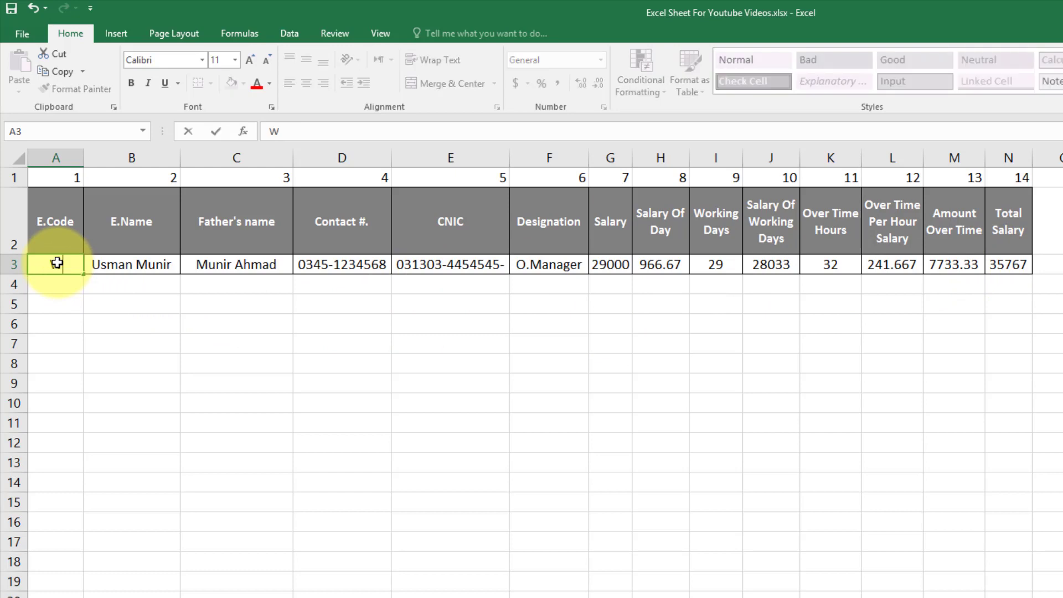
{"action": "type", "text": "001"}
{"action": "key", "text": "Return"}
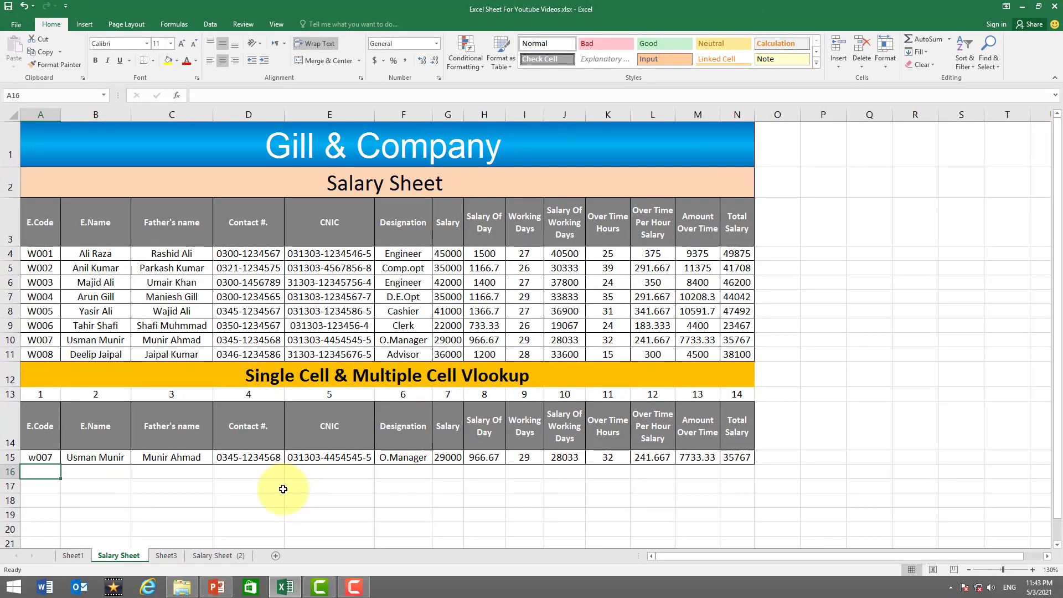
Step: On Salary Sheet (2), copy the header row A3:N3 and paste it at A15 with source column widths kept
{"action": "left_click", "coordinate": [229, 557]}
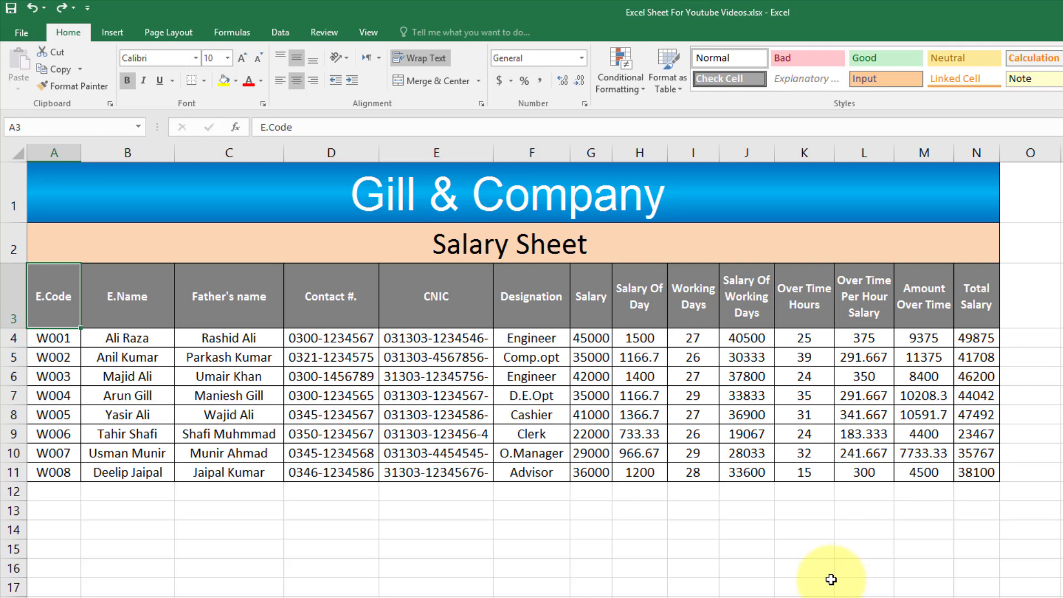
{"action": "left_click_drag", "start_coordinate": [54, 297], "coordinate": [974, 290]}
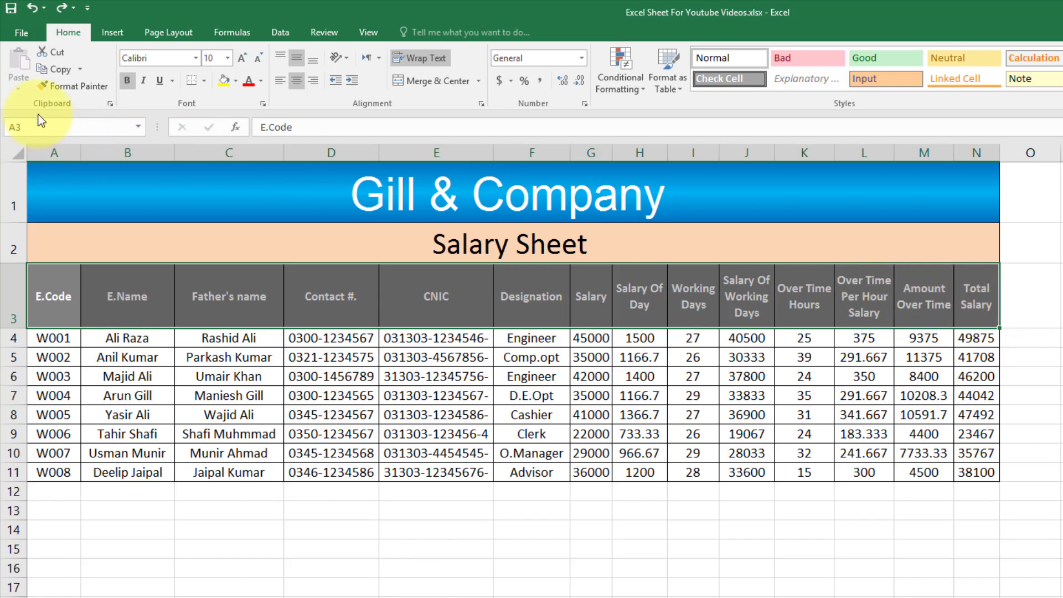
{"action": "left_click", "coordinate": [61, 71]}
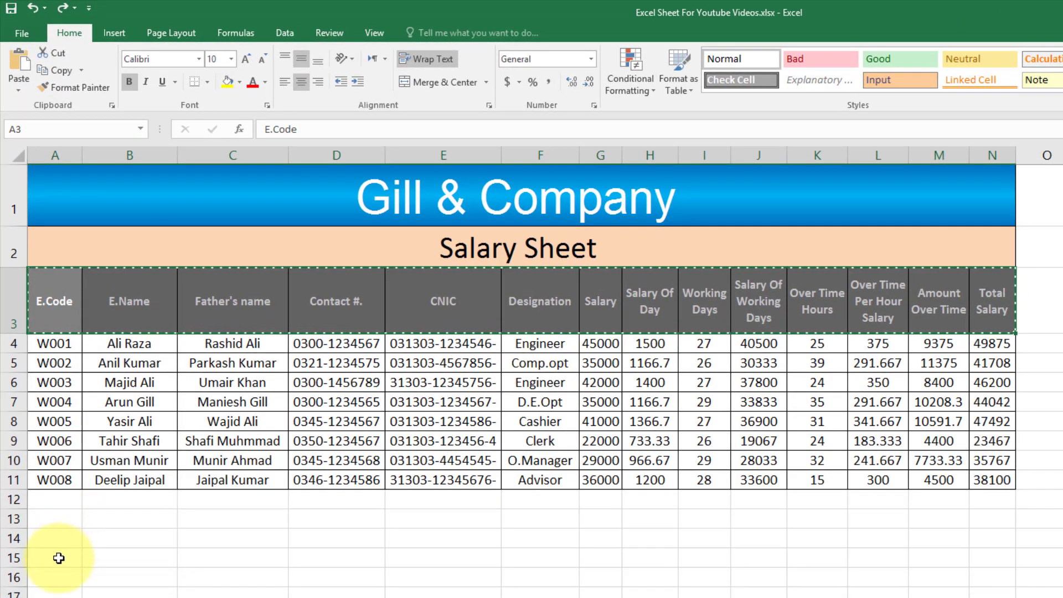
{"action": "left_click", "coordinate": [61, 556]}
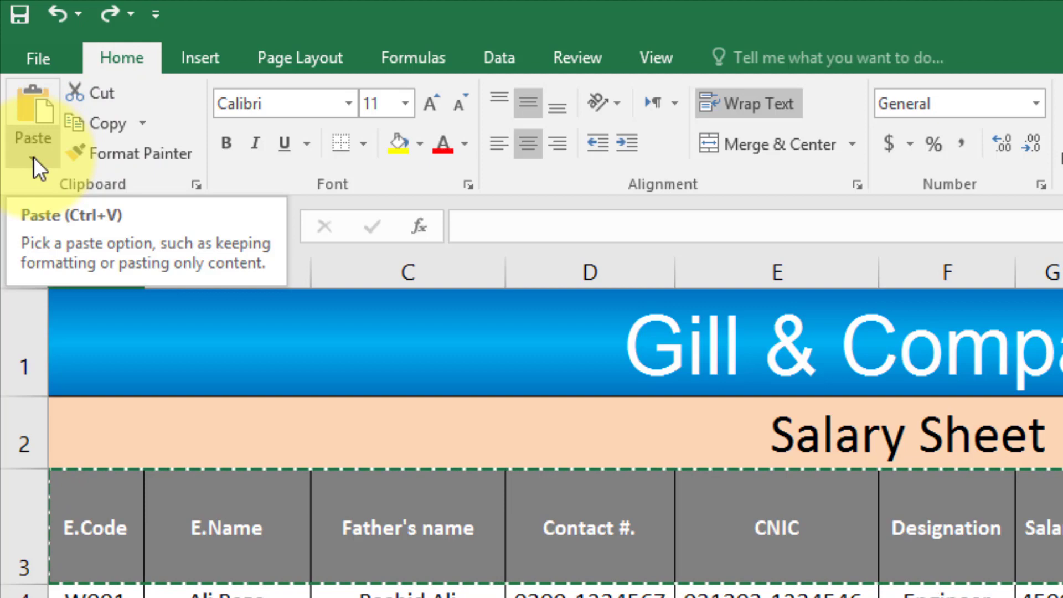
{"action": "left_click", "coordinate": [33, 158]}
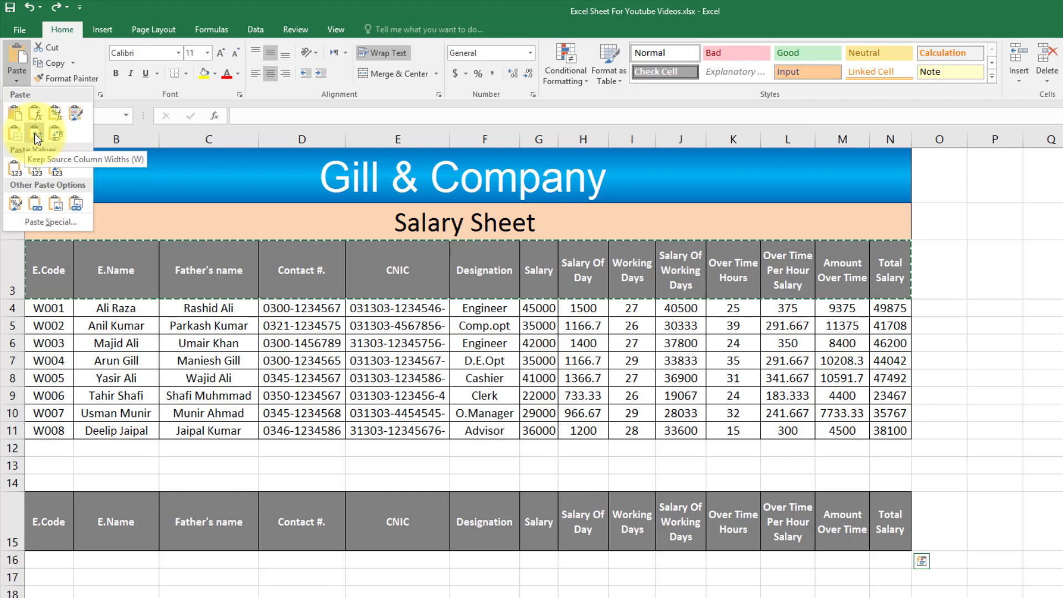
{"action": "left_click", "coordinate": [37, 135]}
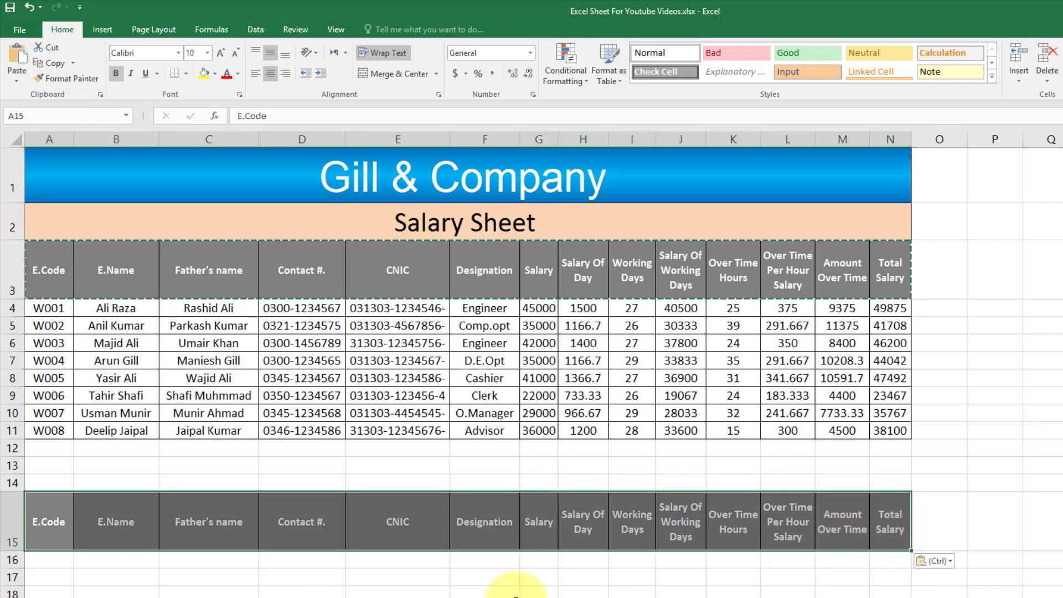
{"action": "left_click", "coordinate": [115, 555]}
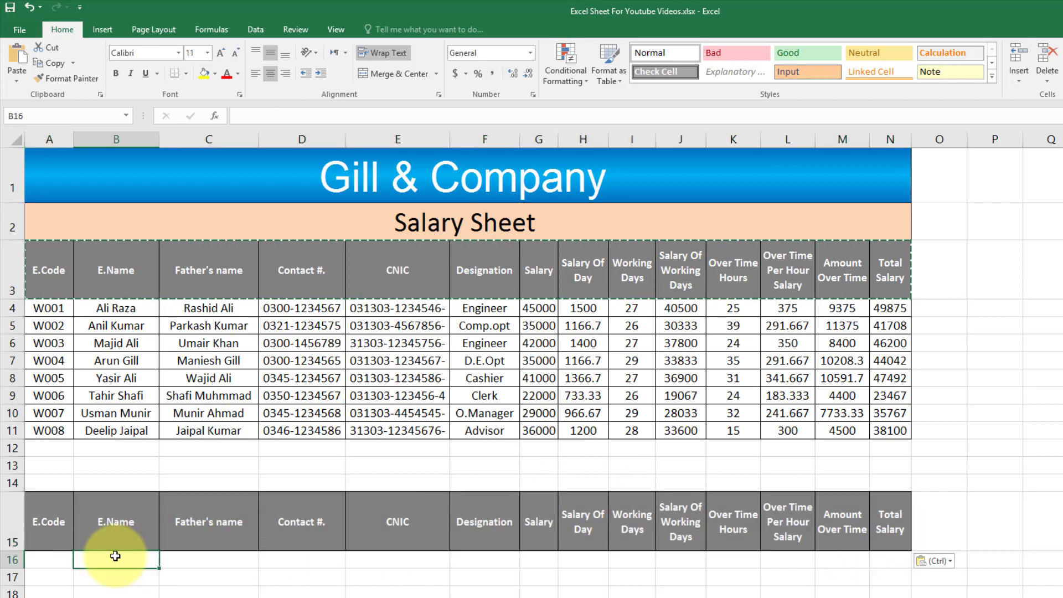
{"action": "key", "text": "Escape"}
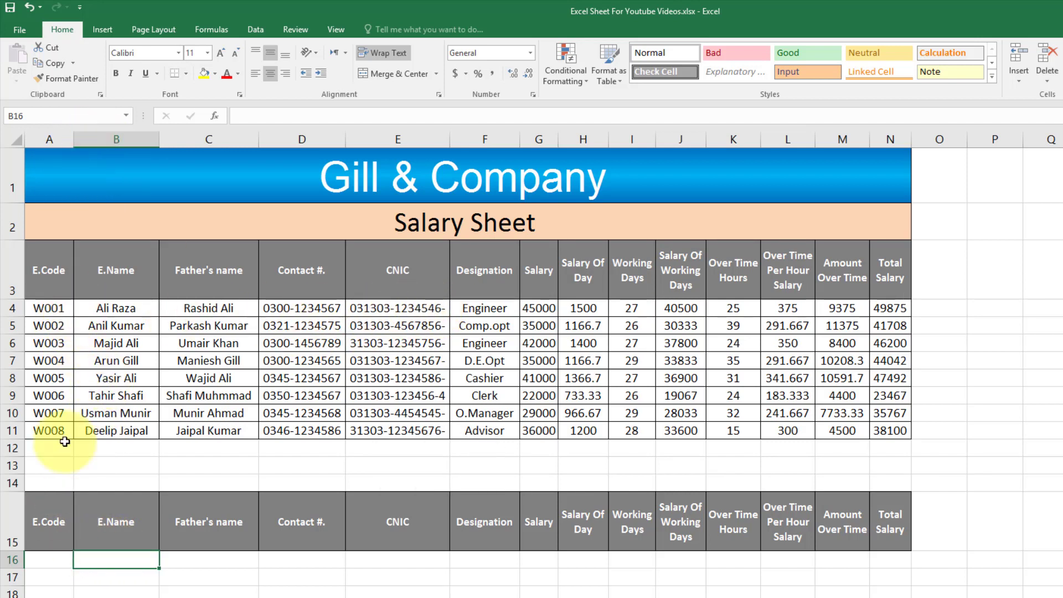
Step: Copy the formatting of data row A4:N4 onto the blank row A16:N16 with Format Painter
{"action": "left_click_drag", "start_coordinate": [51, 309], "coordinate": [769, 302]}
{"action": "left_click_drag", "start_coordinate": [871, 312], "coordinate": [886, 311]}
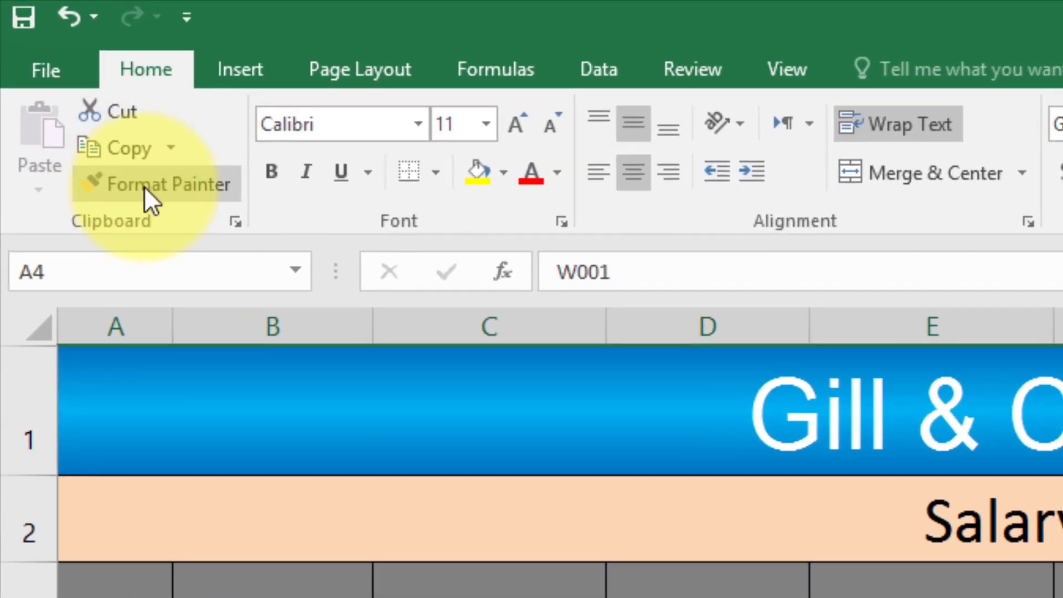
{"action": "left_click", "coordinate": [138, 183]}
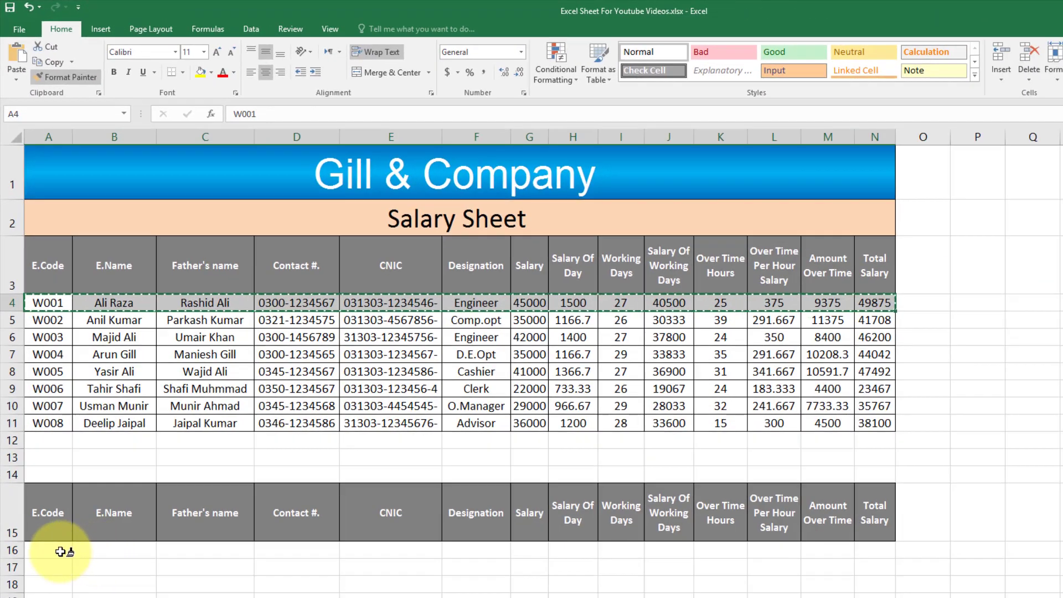
{"action": "left_click_drag", "start_coordinate": [61, 552], "coordinate": [876, 550]}
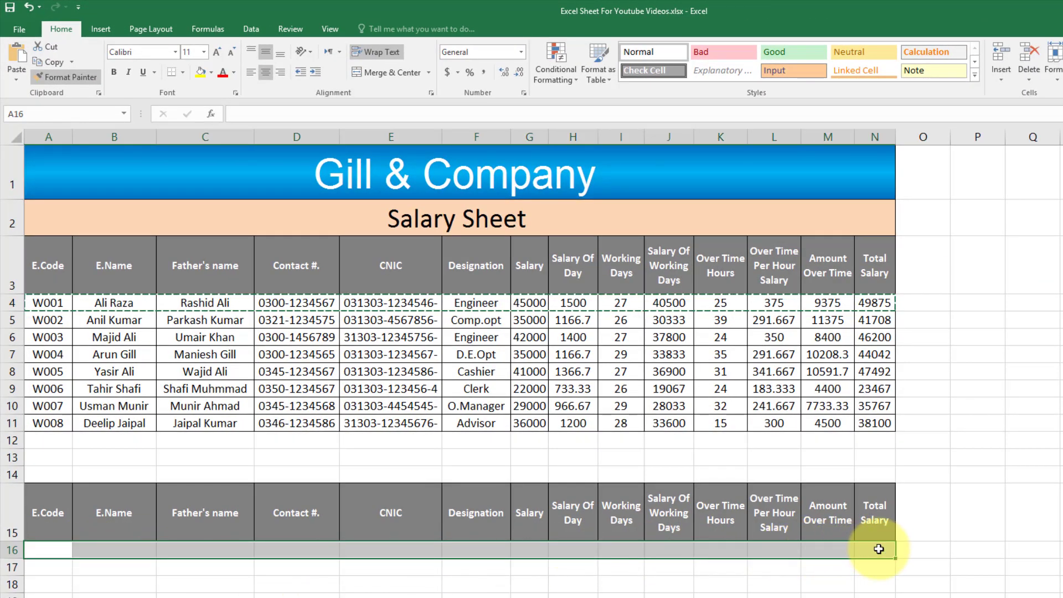
{"action": "left_click", "coordinate": [325, 581]}
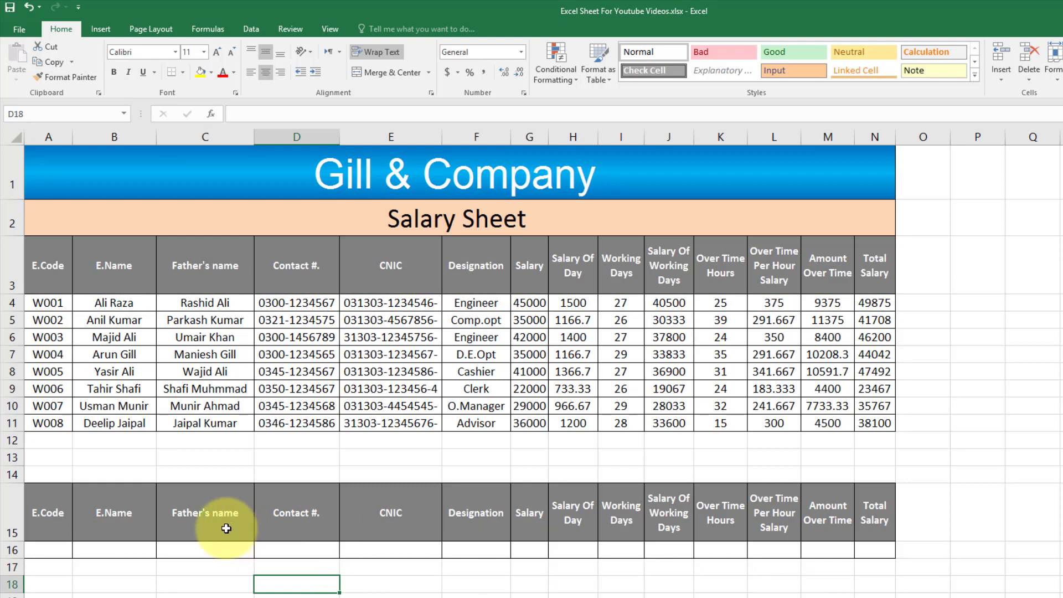
Step: Enter the employee code W001 in cell A16 under the copied E.Code header
{"action": "left_click", "coordinate": [52, 552]}
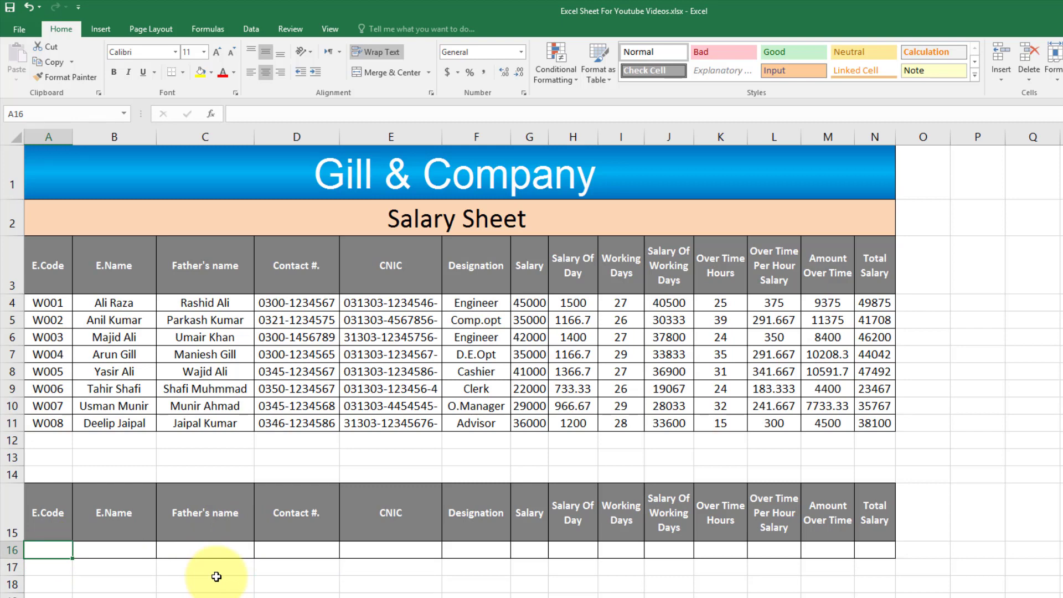
{"action": "type", "text": "W"}
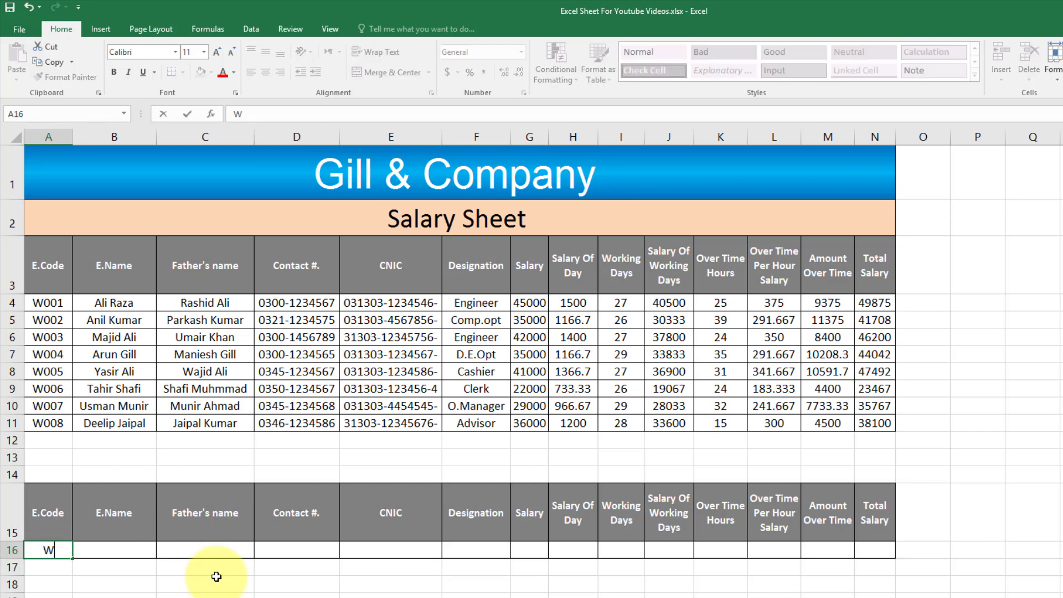
{"action": "type", "text": "001"}
{"action": "key", "text": "Tab"}
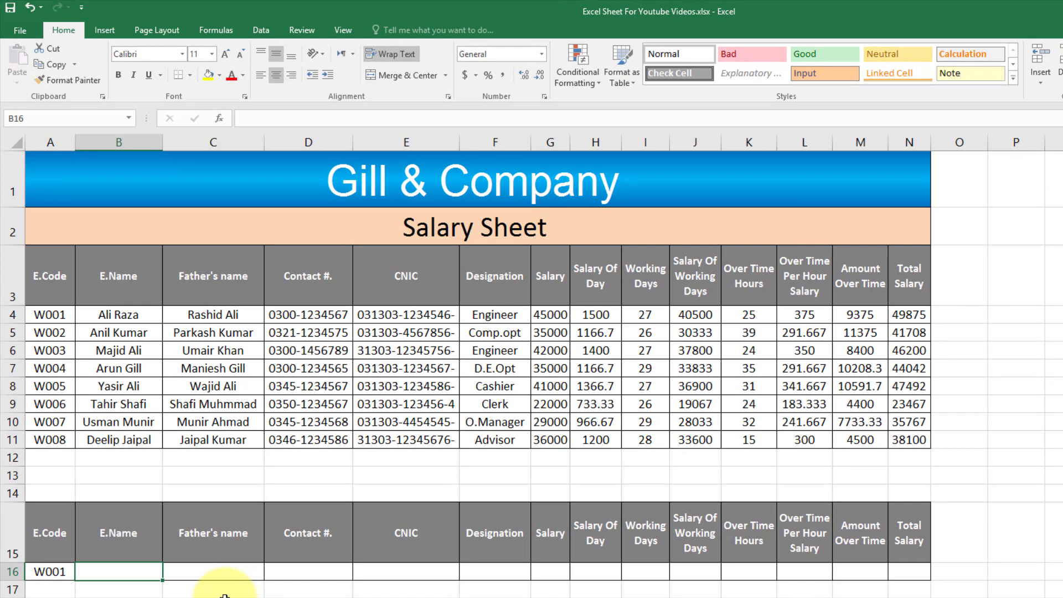
Step: Start a VLOOKUP formula in B16 with the absolute reference $A$16 as its lookup value
{"action": "type", "text": "="}
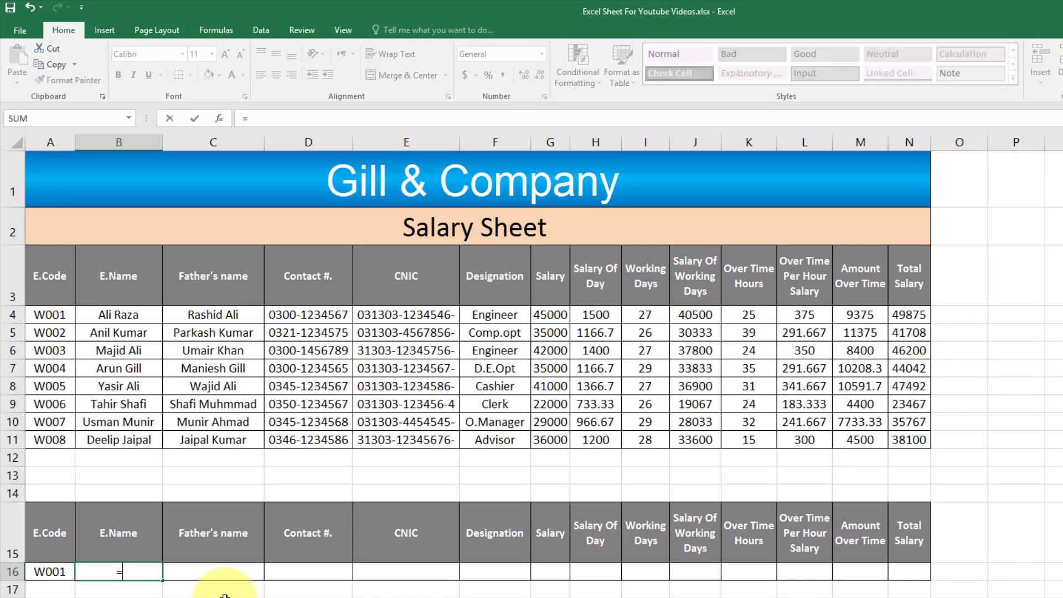
{"action": "type", "text": "vlookup"}
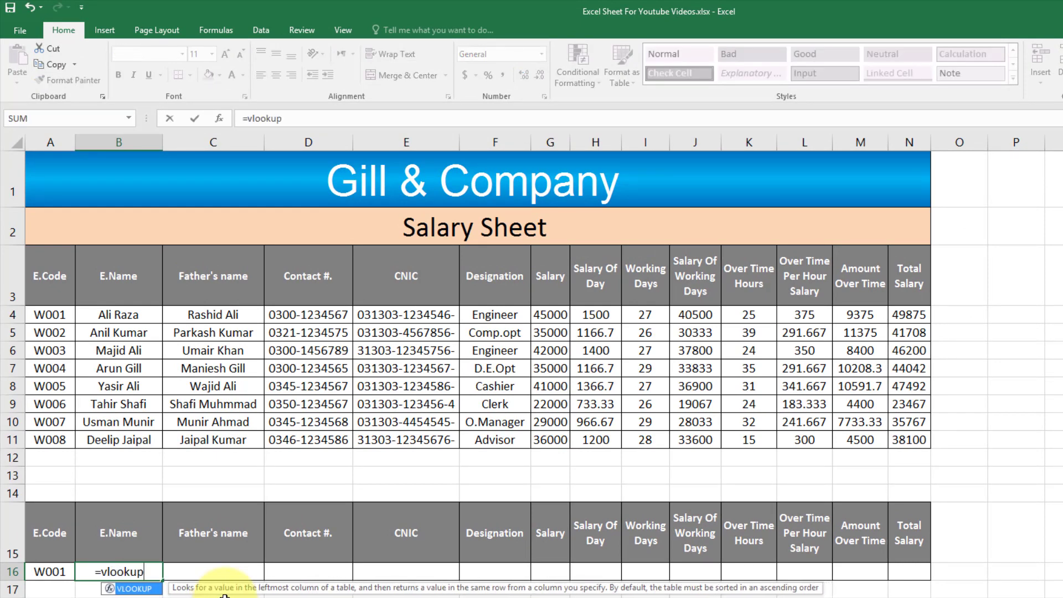
{"action": "type", "text": "("}
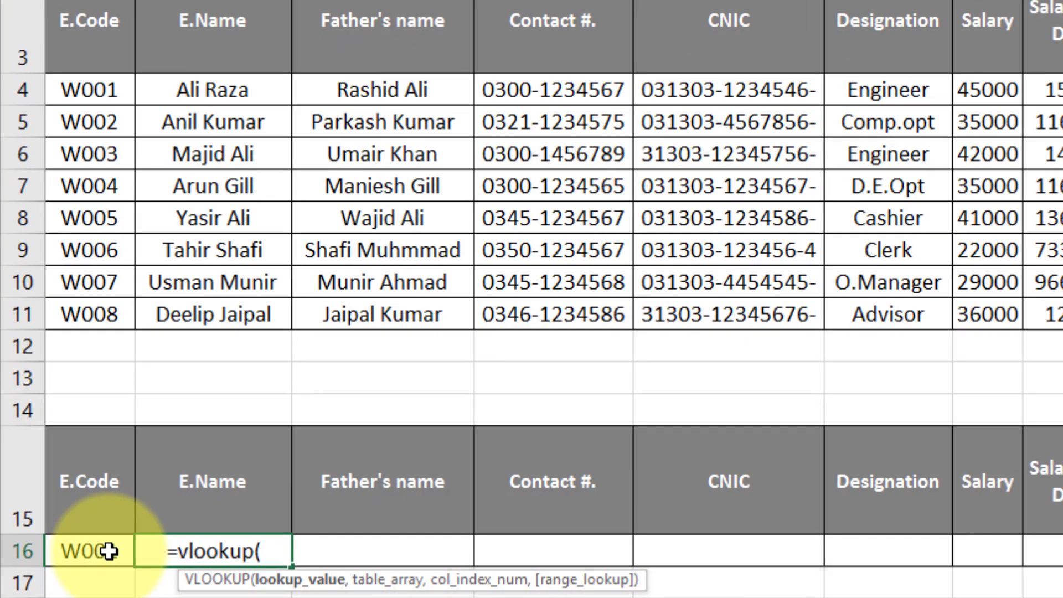
{"action": "left_click", "coordinate": [108, 551]}
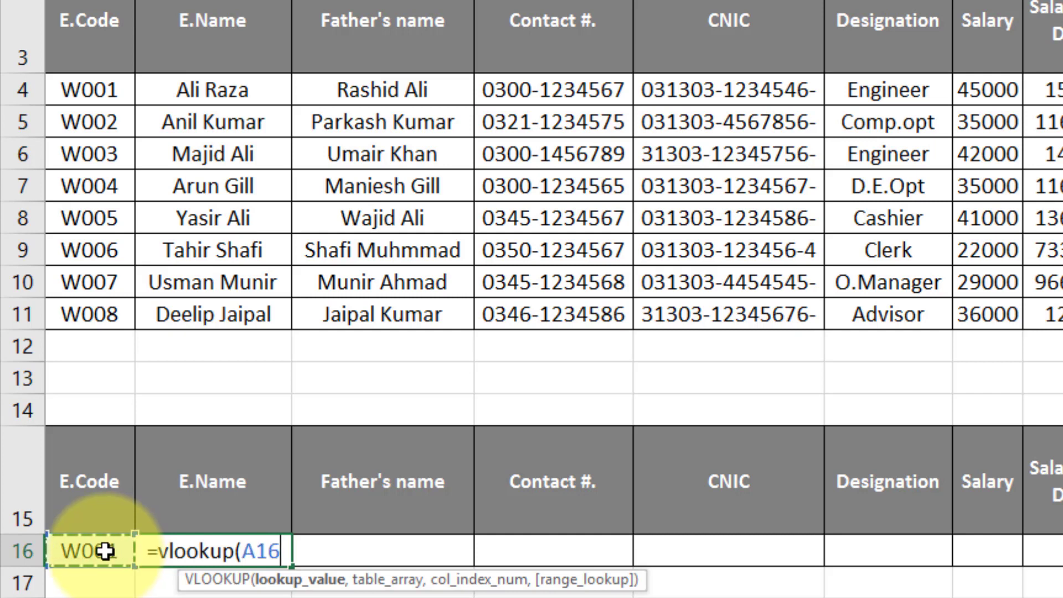
{"action": "key", "text": "F4"}
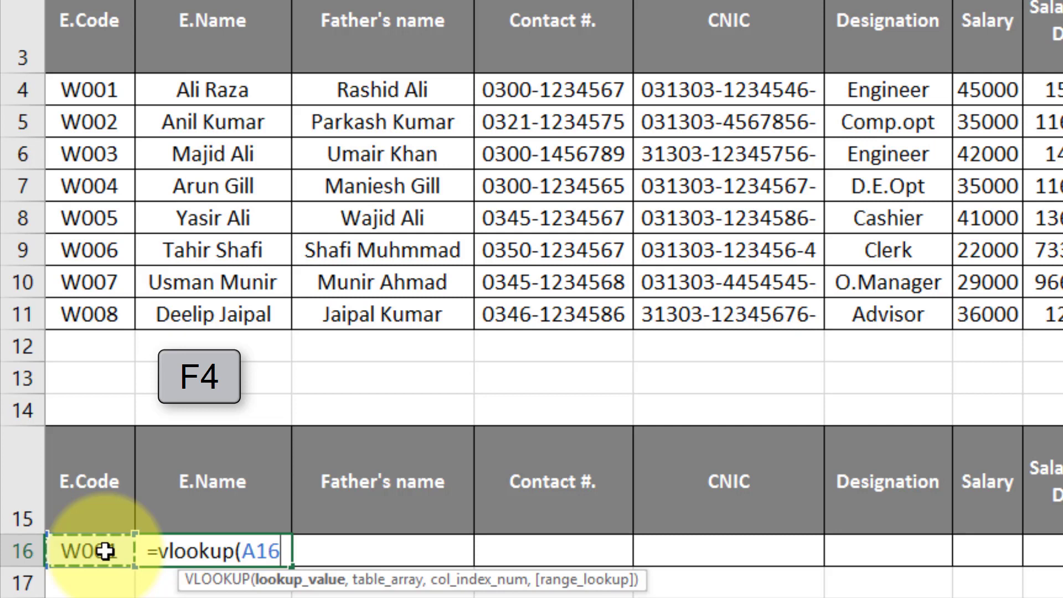
{"action": "key", "text": "BackSpace"}
{"action": "key", "text": "BackSpace"}
{"action": "key", "text": "BackSpace"}
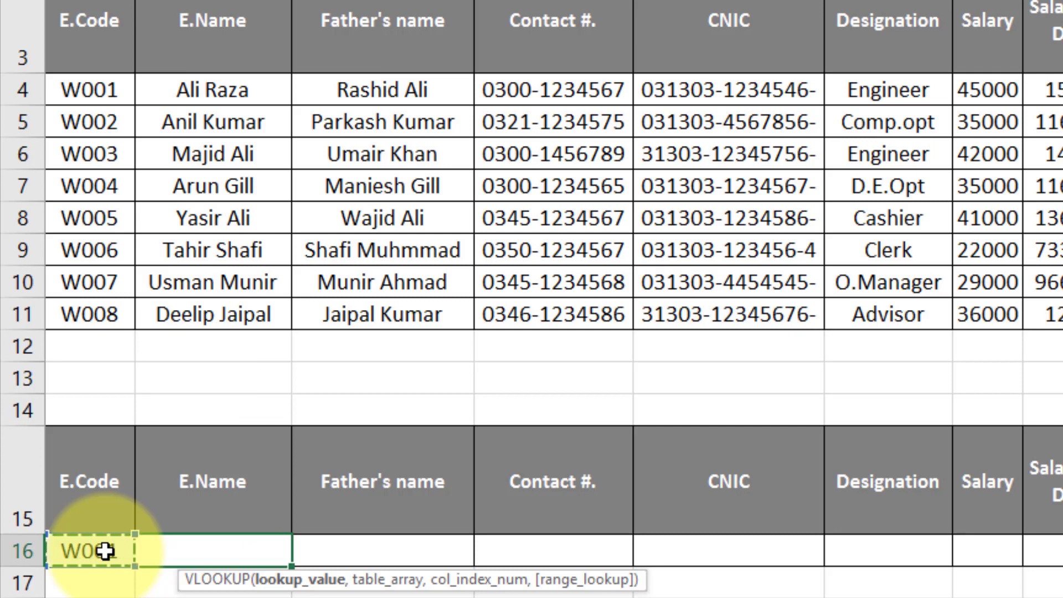
{"action": "type", "text": ","}
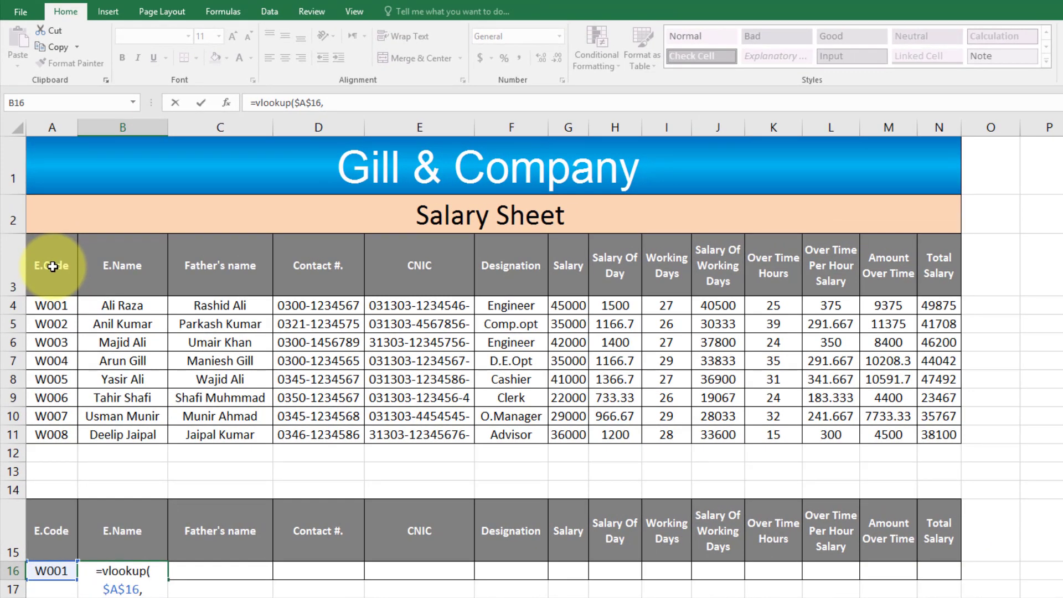
Step: Add the salary table $A$3:$N$11 as the absolute table array of the VLOOKUP formula in B16
{"action": "left_click_drag", "start_coordinate": [52, 266], "coordinate": [936, 433]}
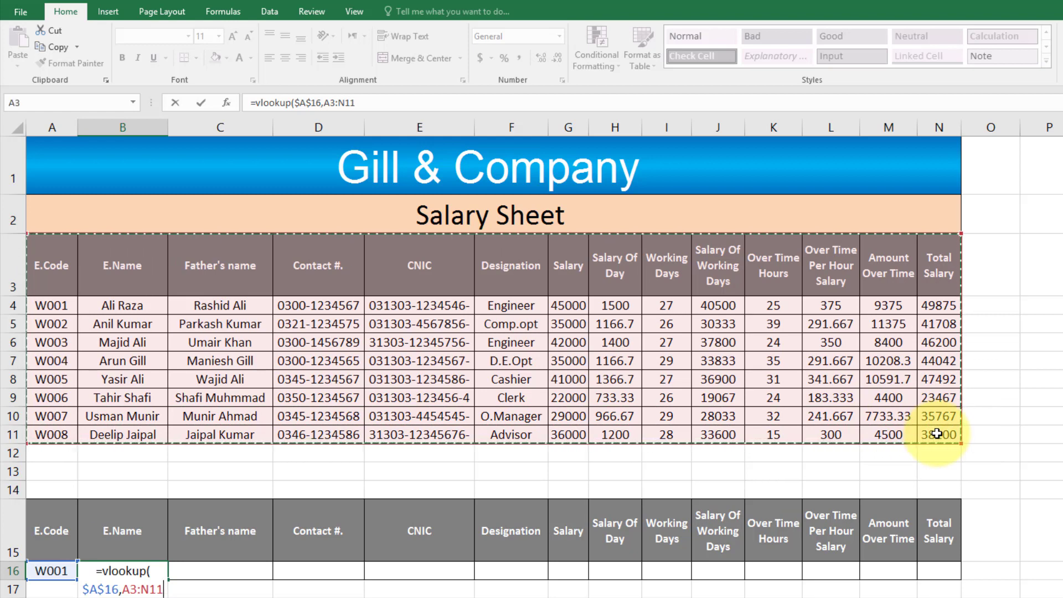
{"action": "key", "text": "F4"}
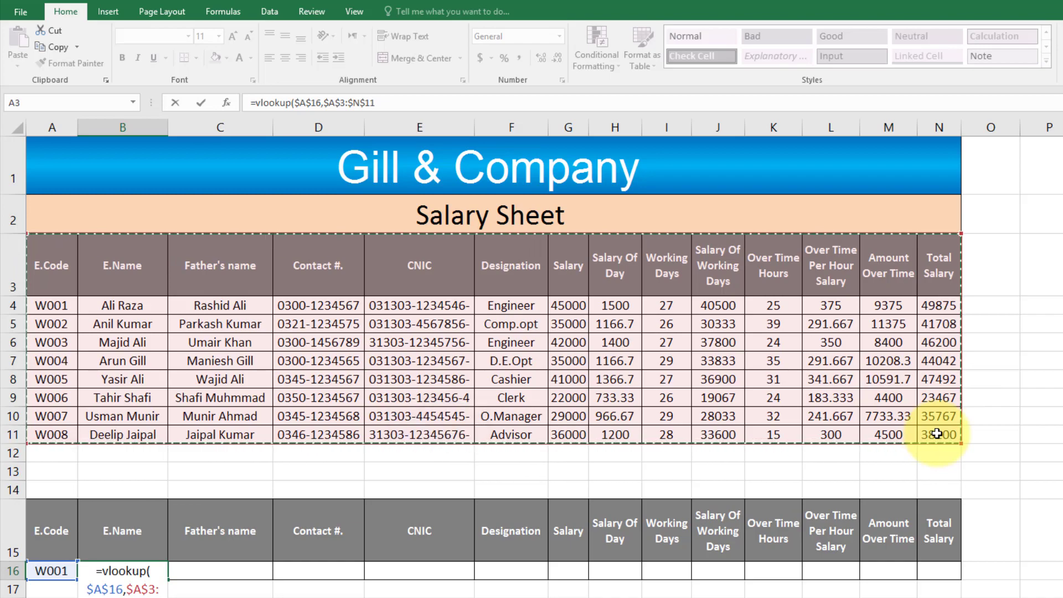
{"action": "type", "text": ","}
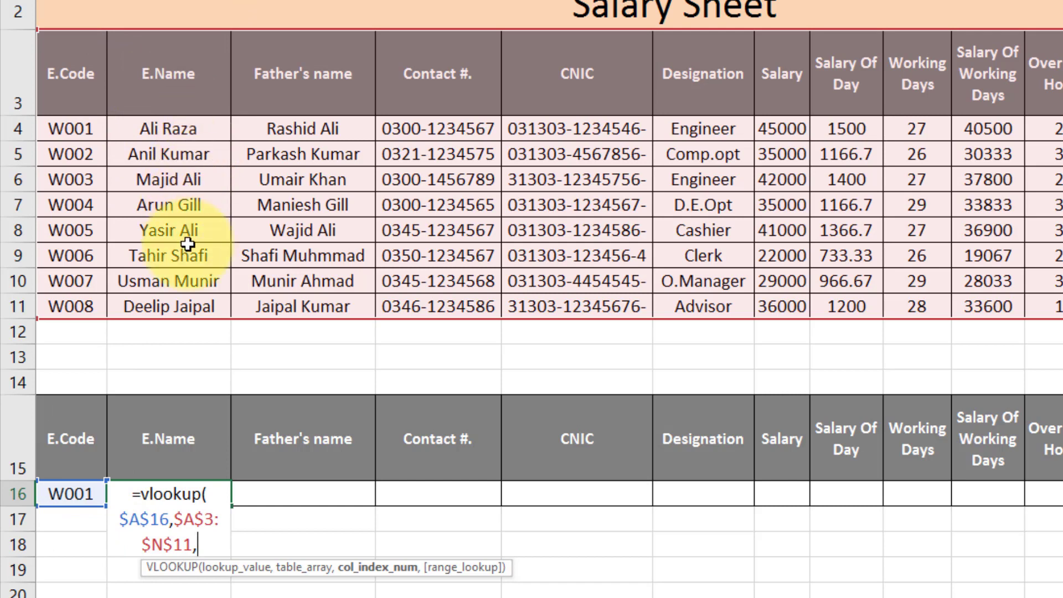
Step: Complete the VLOOKUP formula in B16 with column index 2 and FALSE for an exact match
{"action": "type", "text": "2"}
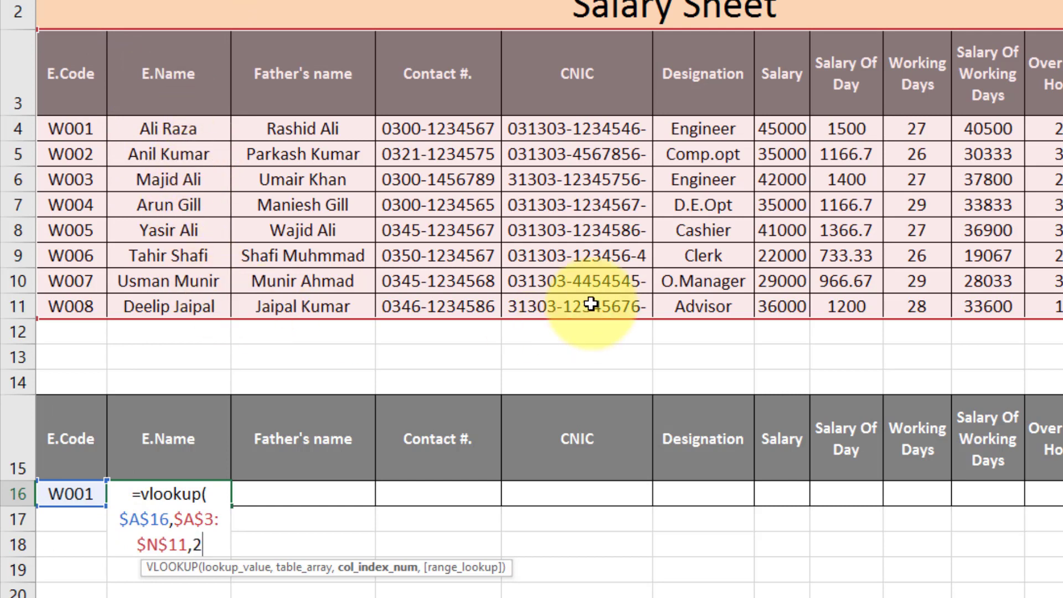
{"action": "type", "text": ","}
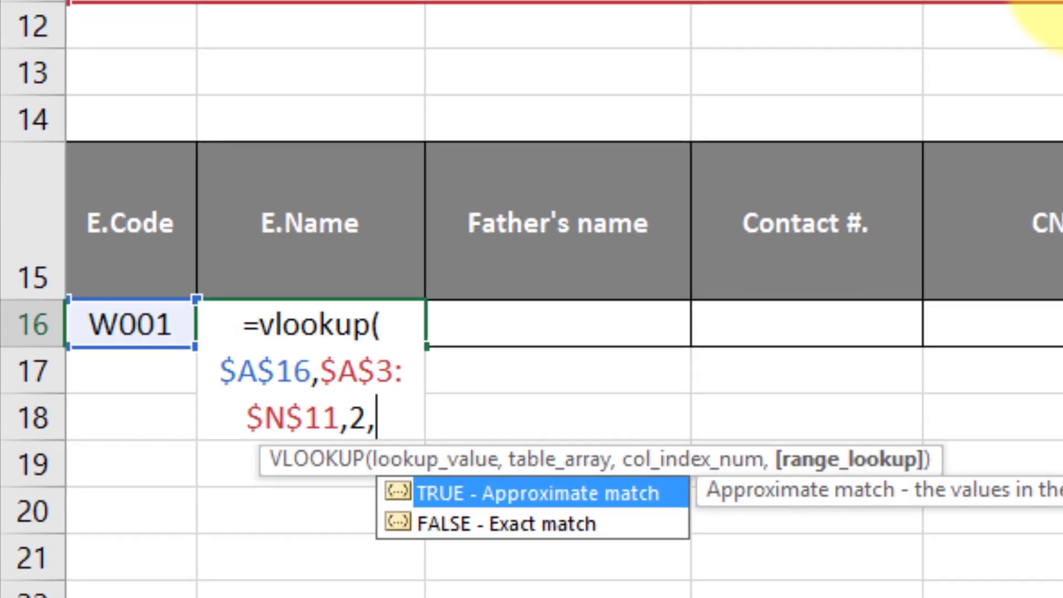
{"action": "key", "text": "Down"}
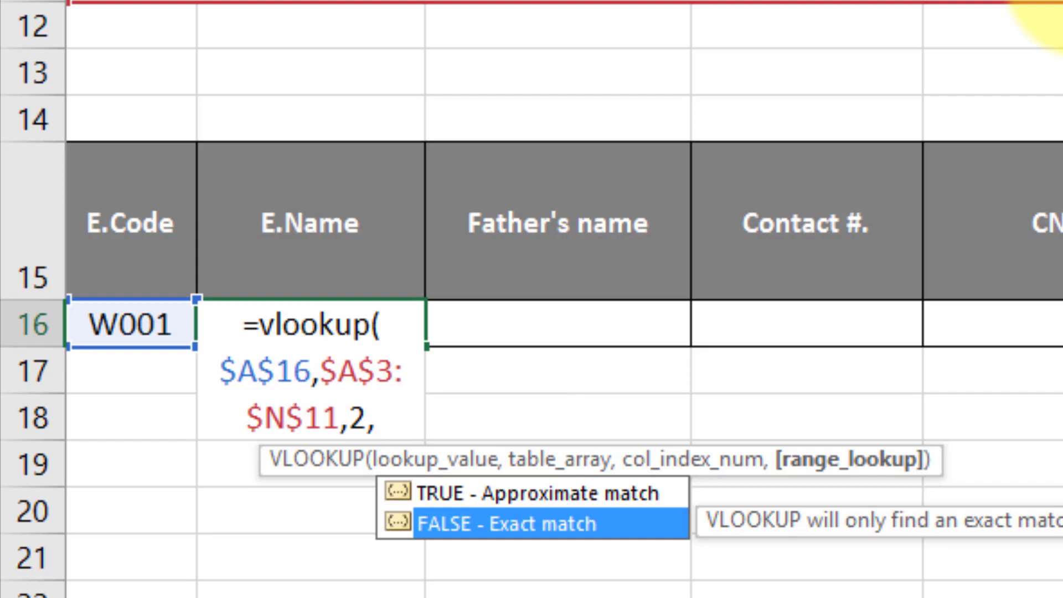
{"action": "key", "text": "Tab"}
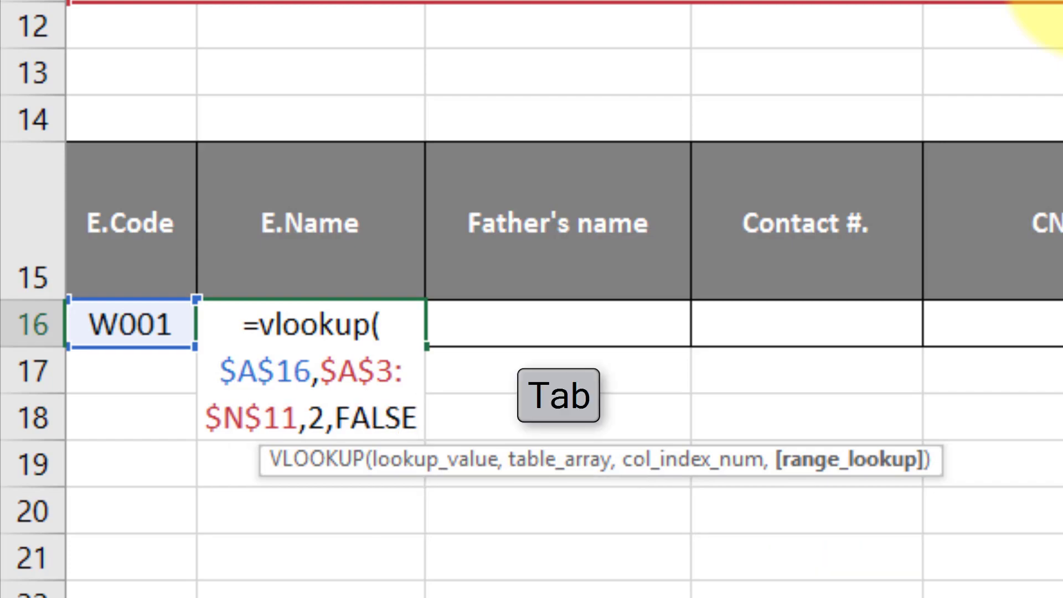
{"action": "type", "text": ")"}
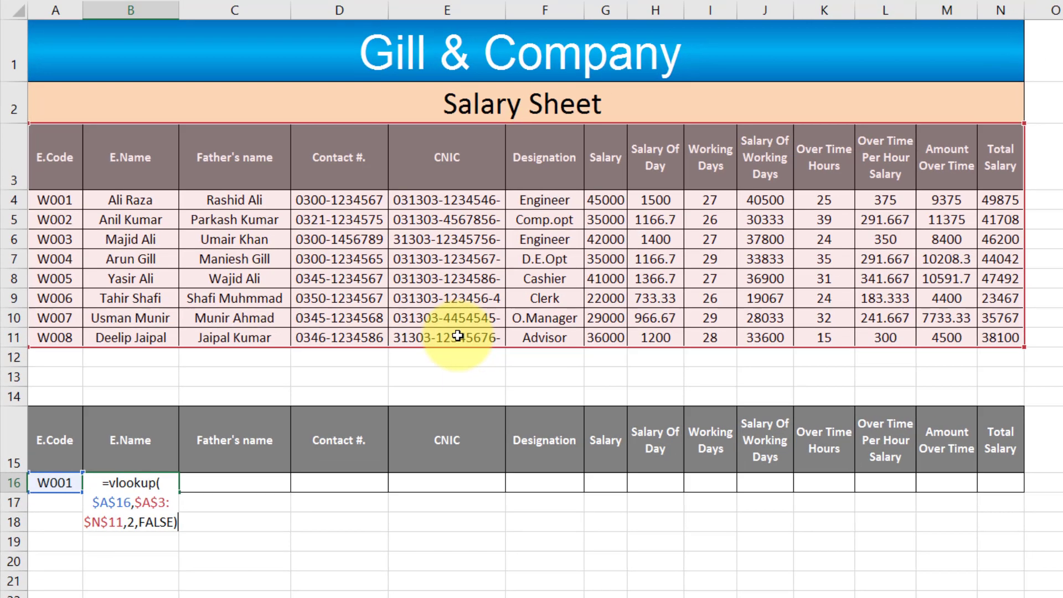
{"action": "key", "text": "Return"}
{"action": "key", "text": "Up"}
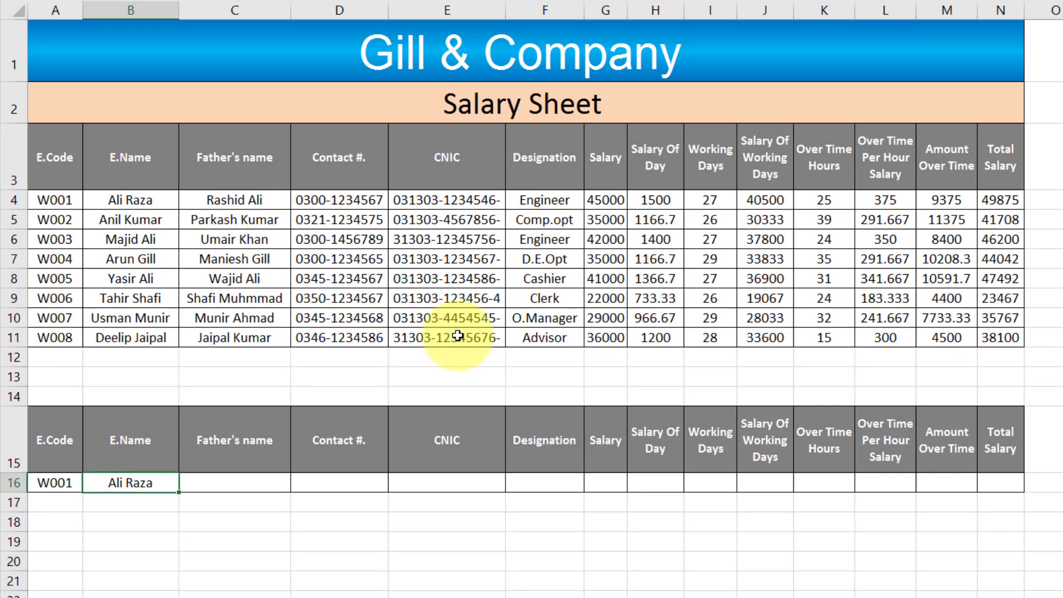
Step: Test the name lookup by entering the employee code w002 and then w008 in cell A16
{"action": "key", "text": "Left"}
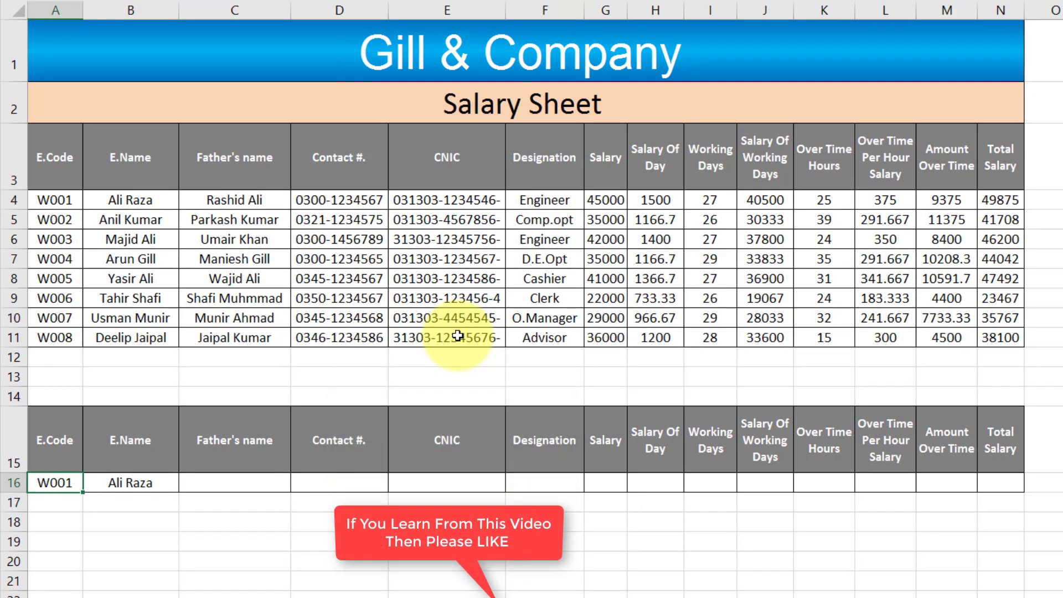
{"action": "type", "text": "w"}
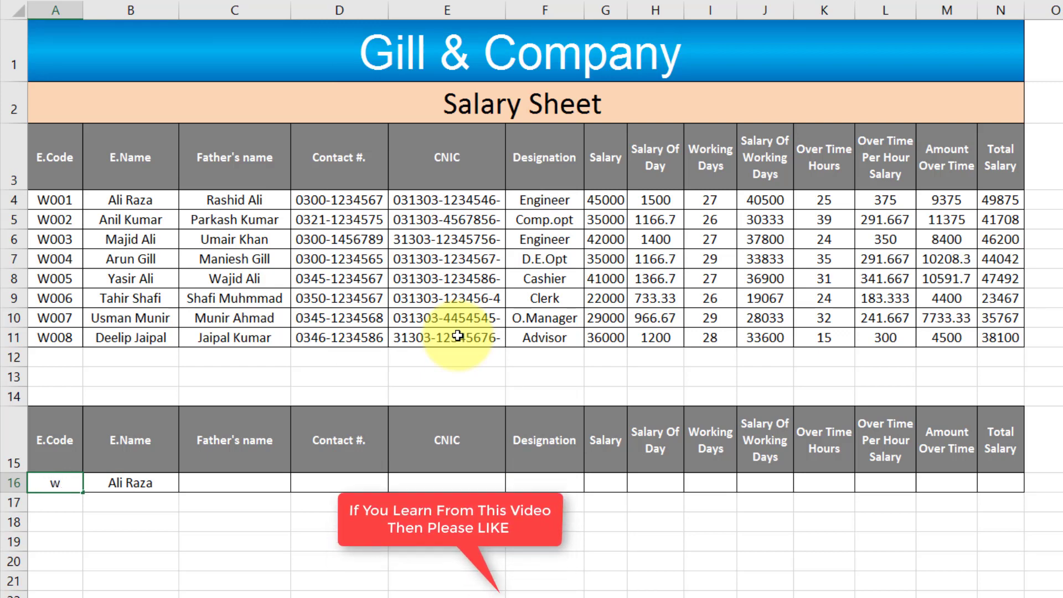
{"action": "type", "text": "002"}
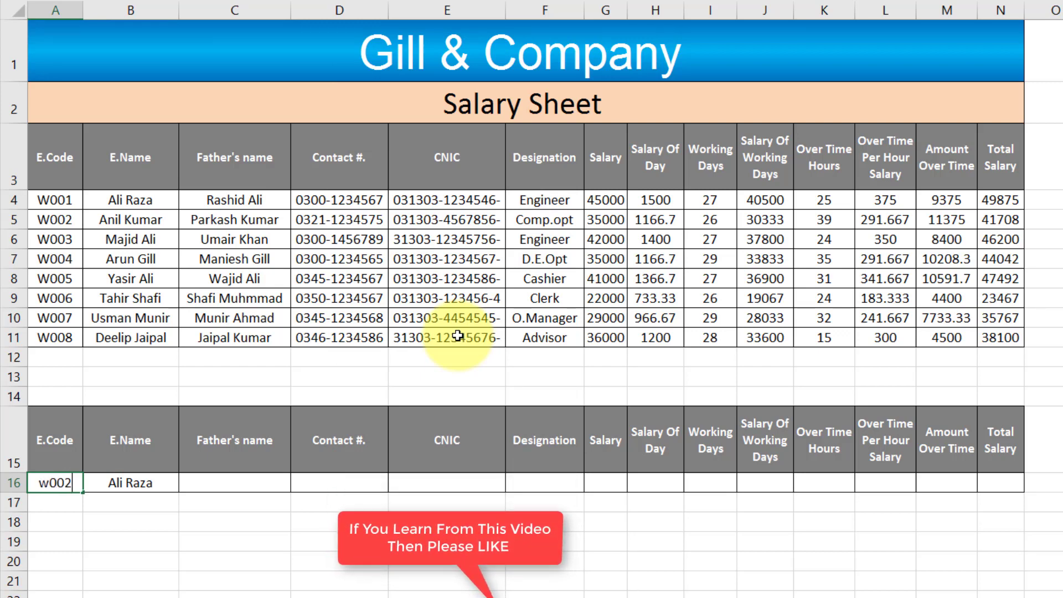
{"action": "key", "text": "ctrl+Return"}
{"action": "type", "text": "w"}
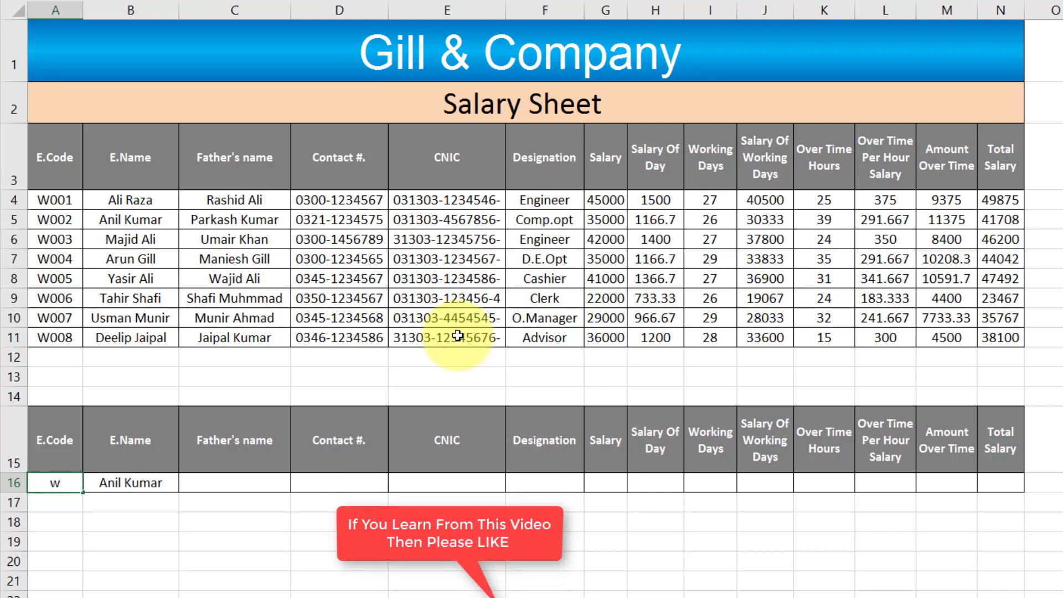
{"action": "type", "text": "008"}
{"action": "key", "text": "Return"}
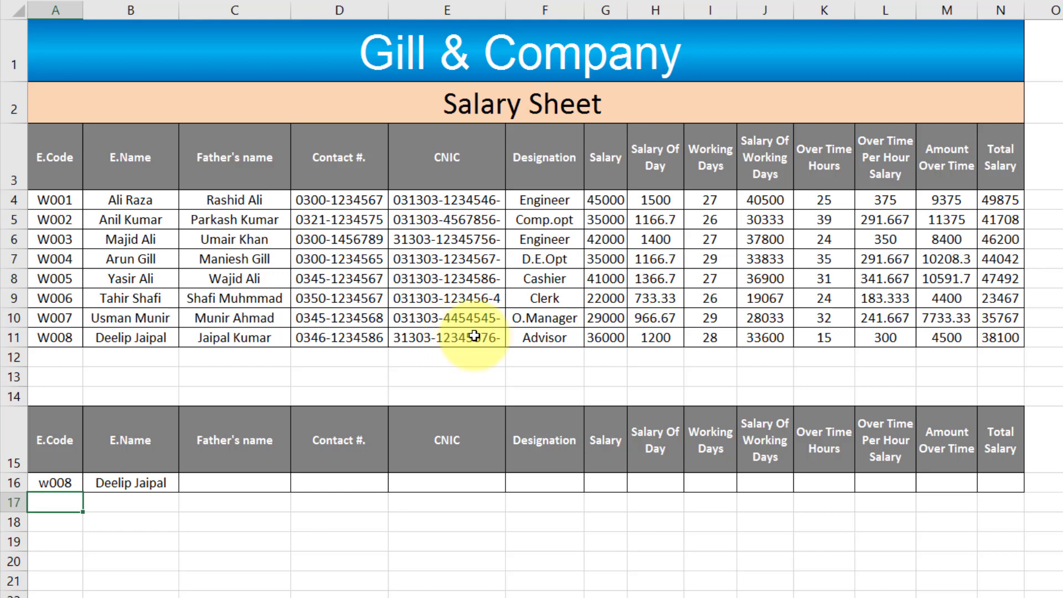
Step: Fill the VLOOKUP formula from B16 into C16 and change its column index to 3
{"action": "left_click", "coordinate": [172, 485]}
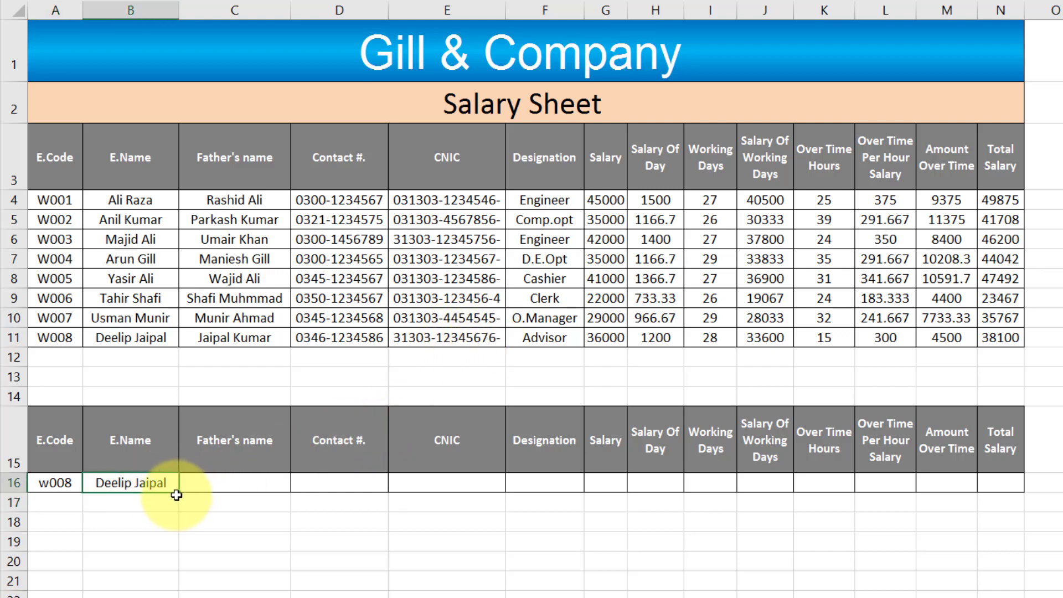
{"action": "left_click_drag", "start_coordinate": [242, 488], "coordinate": [243, 483]}
{"action": "left_click", "coordinate": [267, 487]}
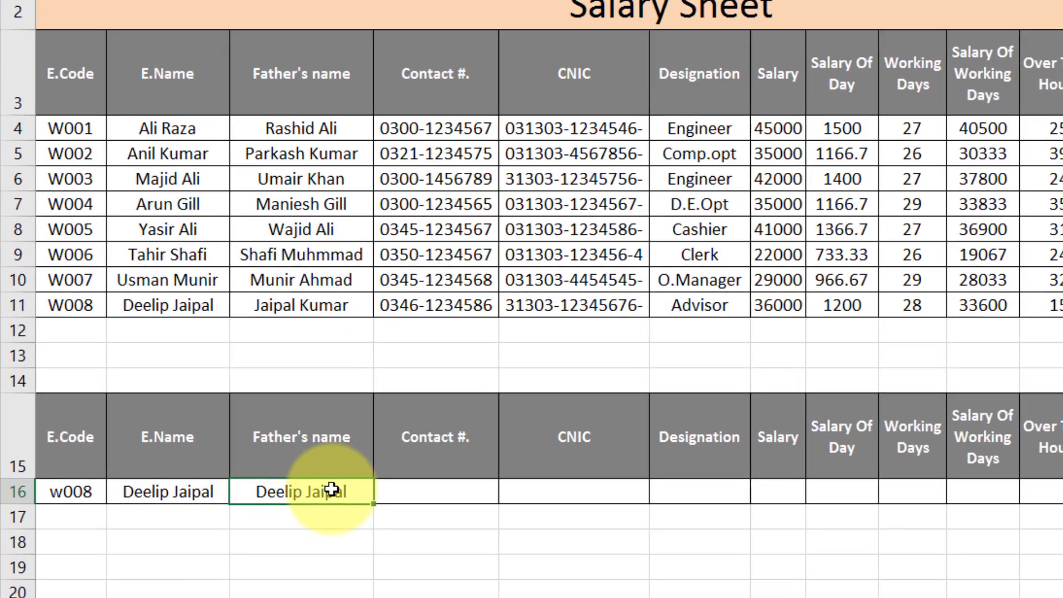
{"action": "double_click", "coordinate": [266, 543]}
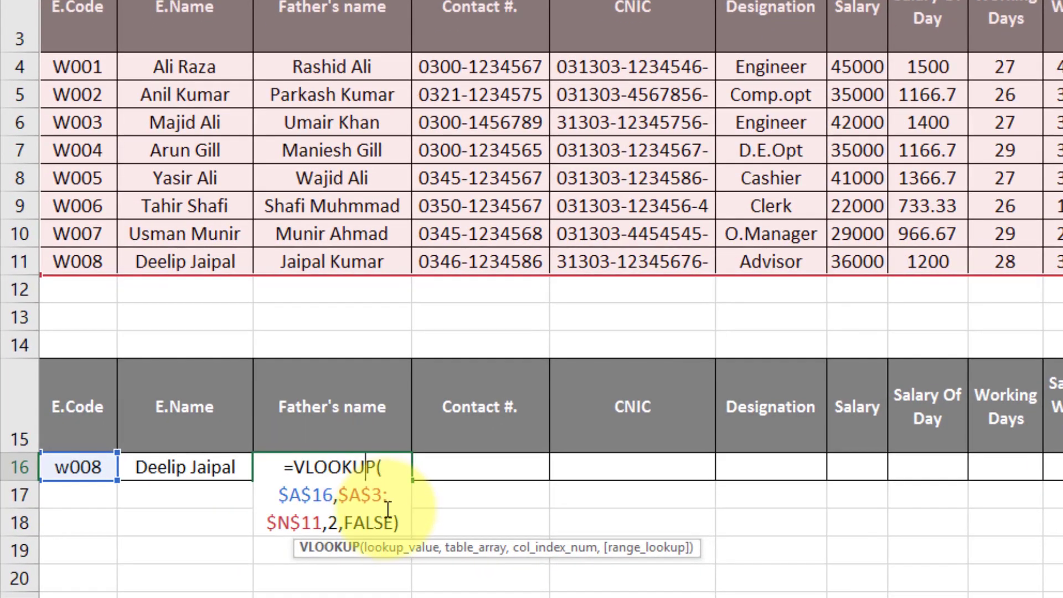
{"action": "double_click", "coordinate": [332, 522]}
{"action": "type", "text": "3"}
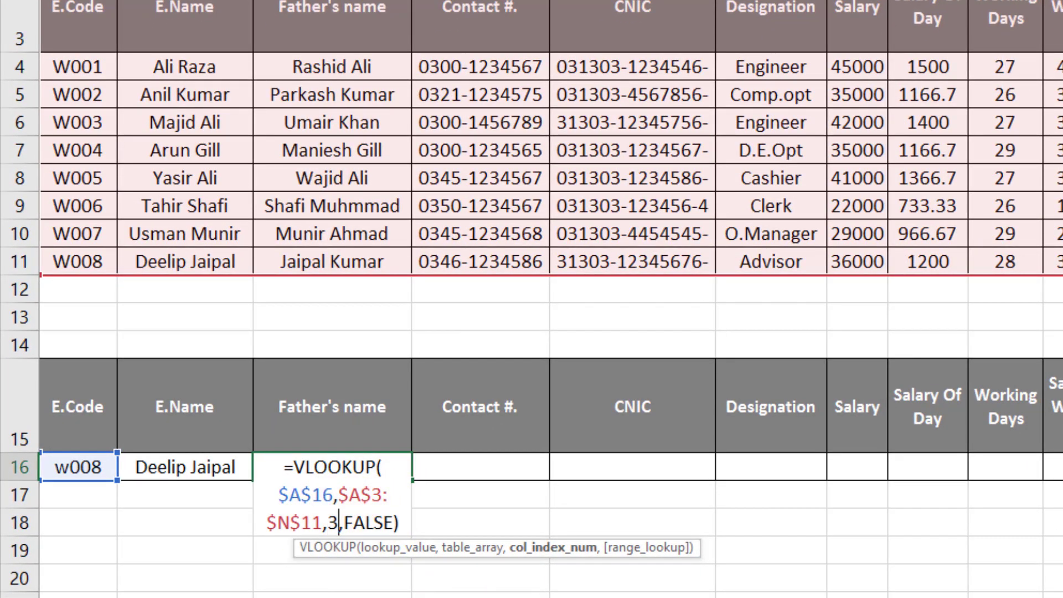
{"action": "key", "text": "Return"}
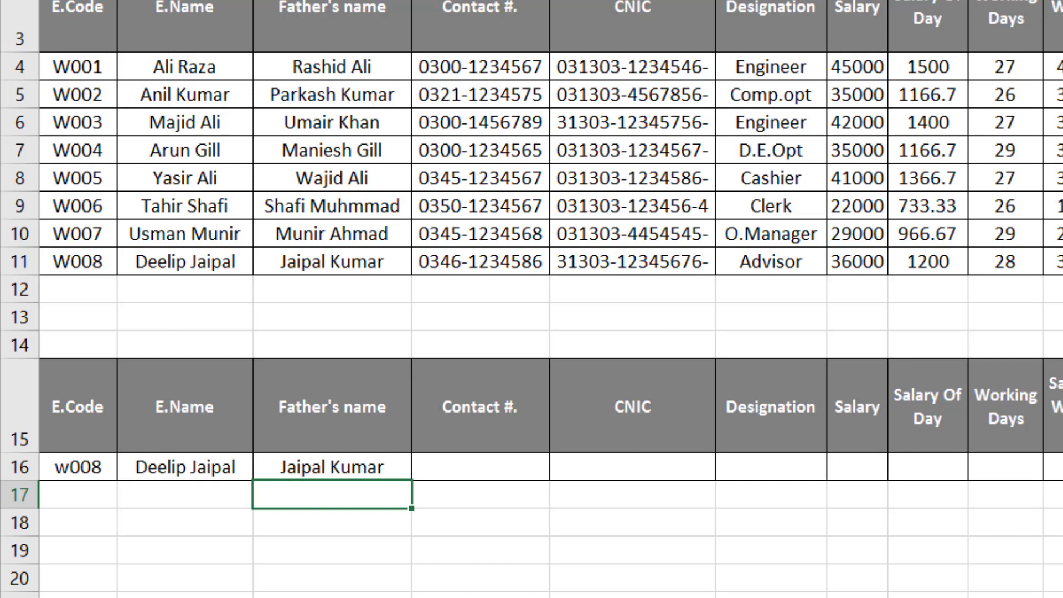
{"action": "key", "text": "Up"}
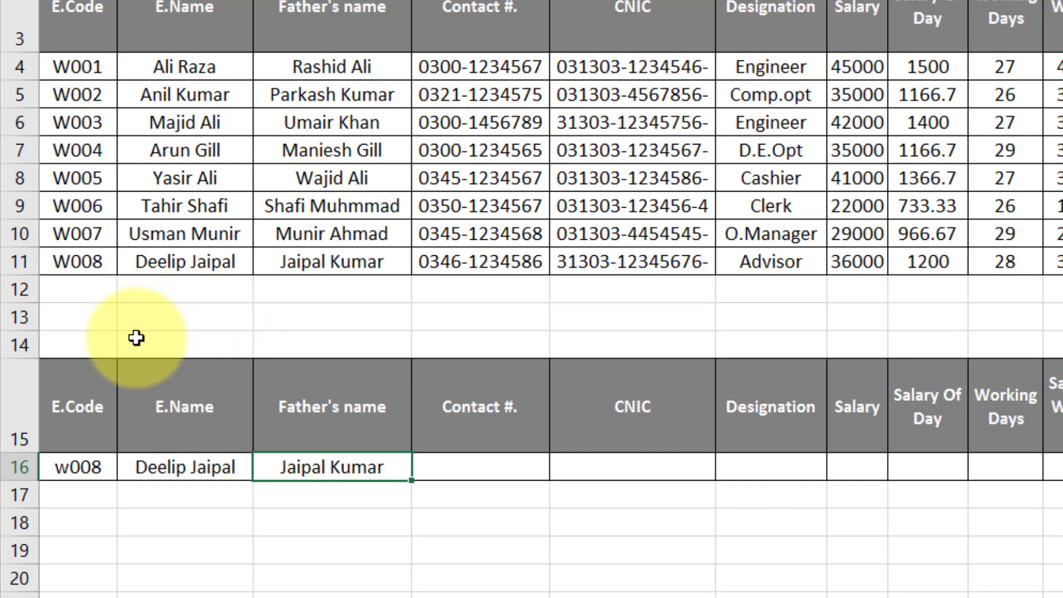
Step: Number the cells A14:N14 above the copied headers as a series from 1 to 14
{"action": "left_click", "coordinate": [85, 346]}
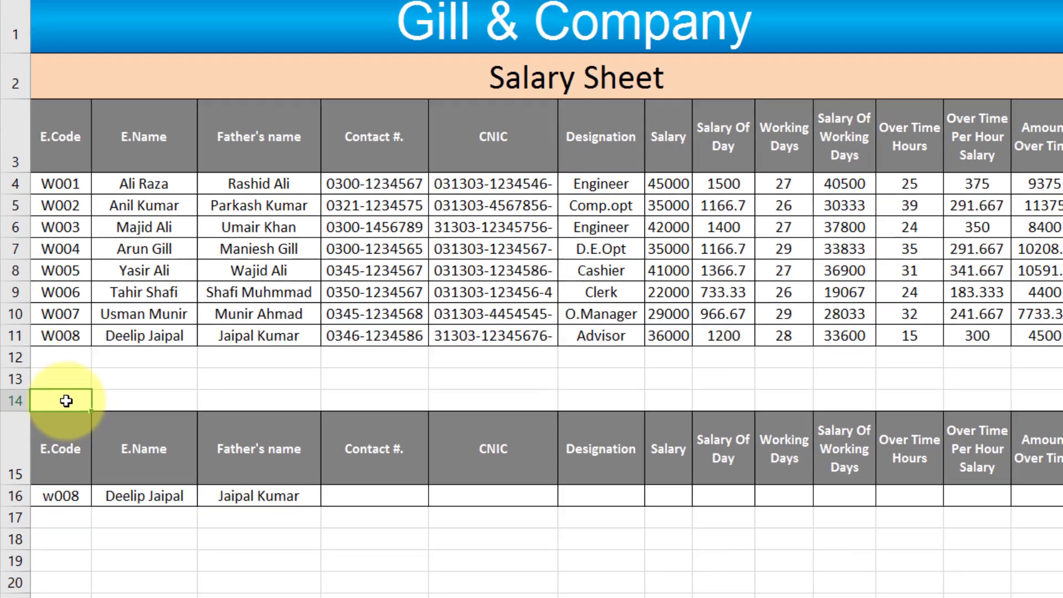
{"action": "key", "text": "Right"}
{"action": "type", "text": "2"}
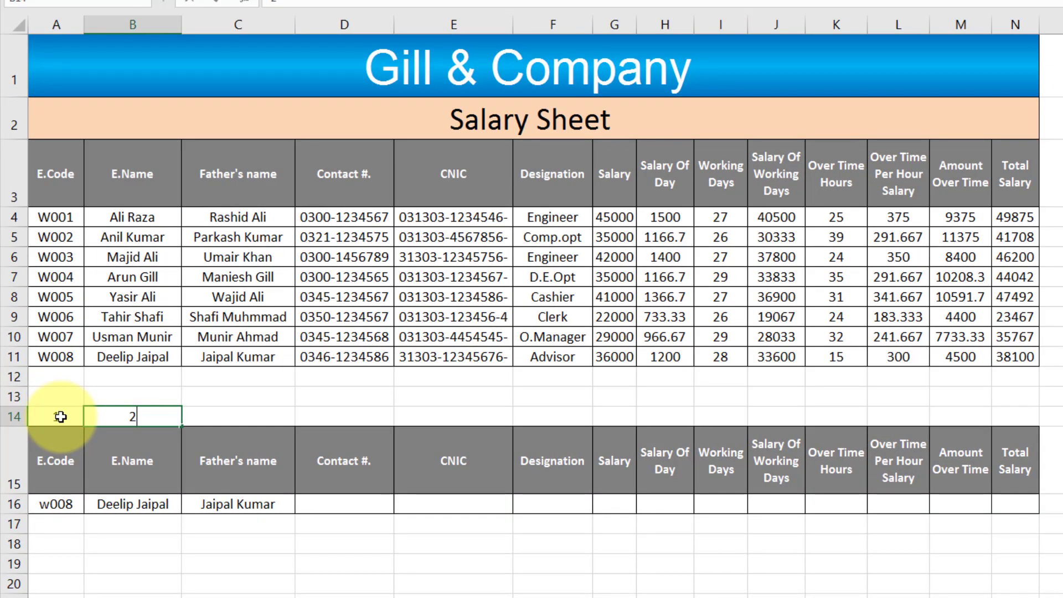
{"action": "key", "text": "Right"}
{"action": "left_click_drag", "start_coordinate": [62, 414], "coordinate": [1024, 416]}
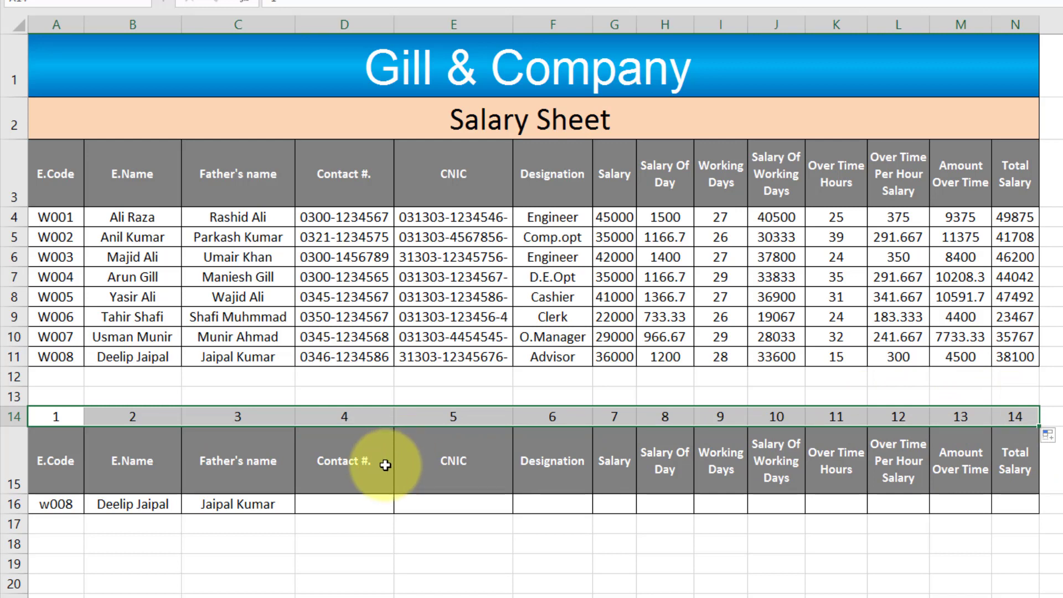
Step: Delete the VLOOKUP formulas from C16 and B16
{"action": "left_click", "coordinate": [271, 506]}
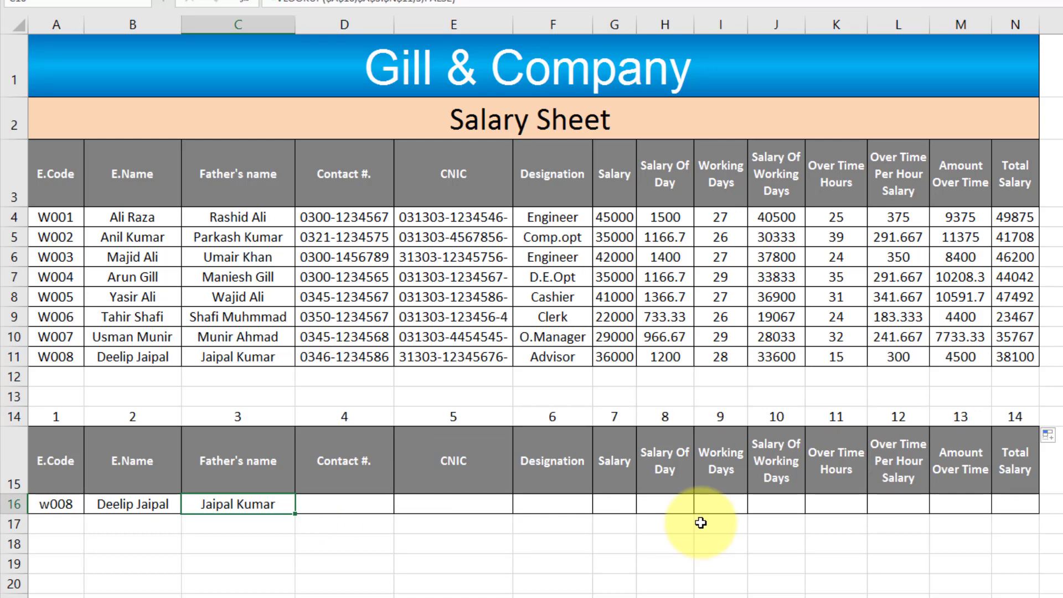
{"action": "key", "text": "Delete"}
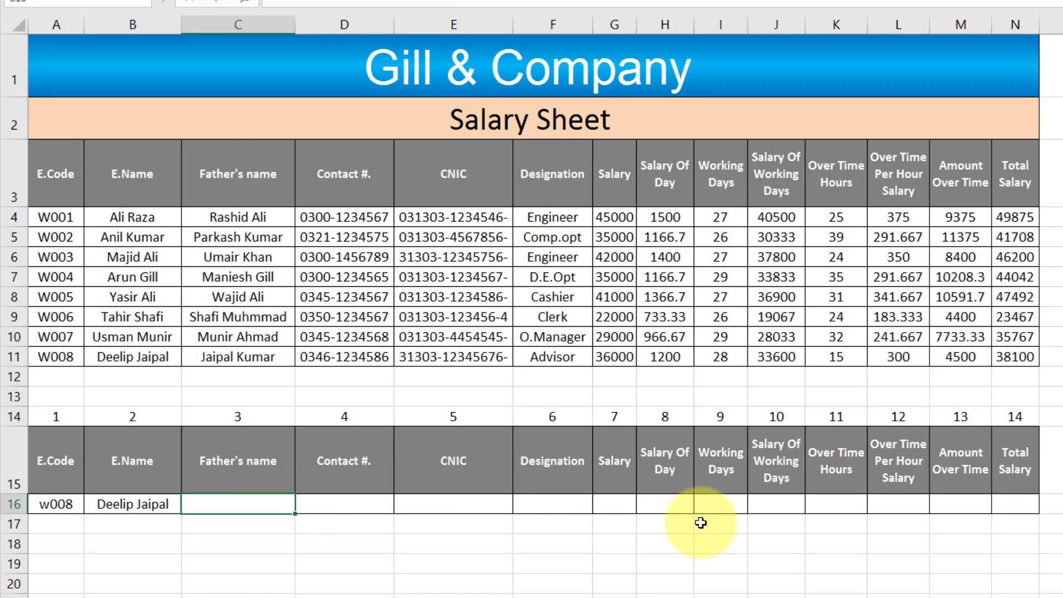
{"action": "key", "text": "Left"}
{"action": "key", "text": "Delete"}
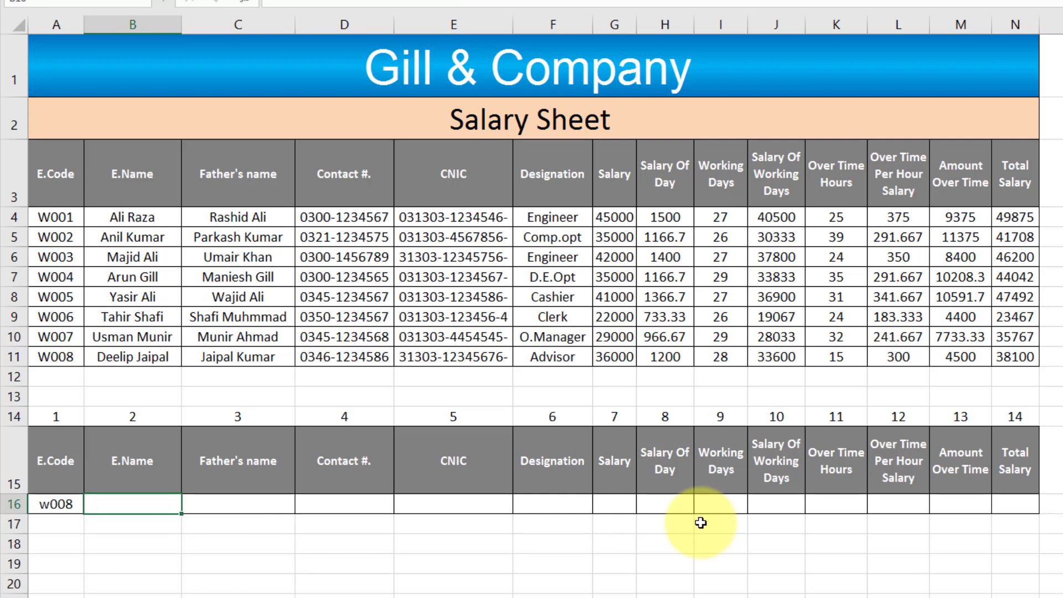
Step: Start a new VLOOKUP formula in B16 with the absolute reference $A$16 as its lookup value
{"action": "type", "text": "=vl"}
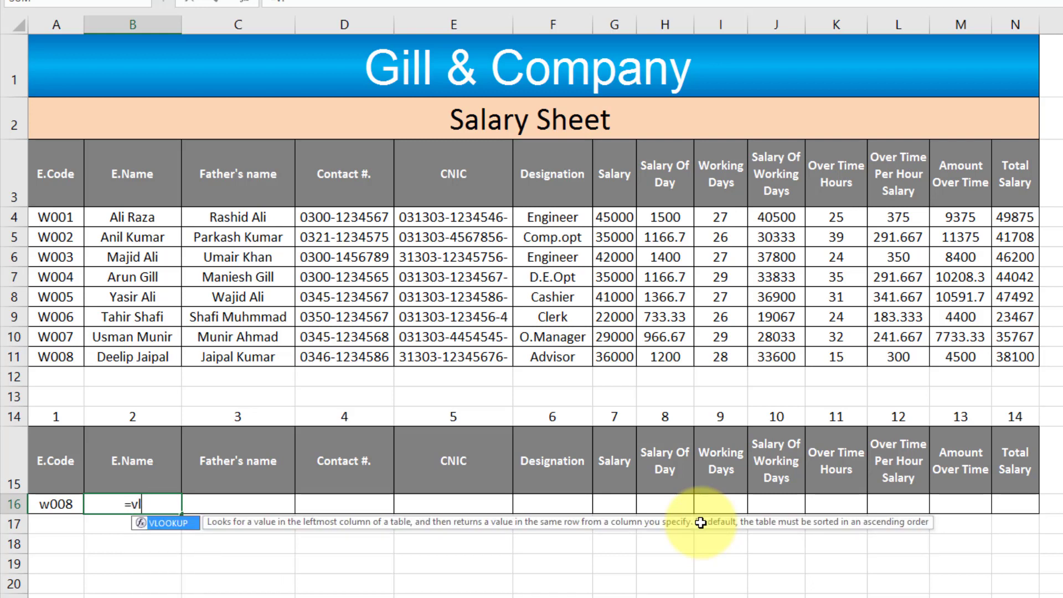
{"action": "type", "text": "ookup"}
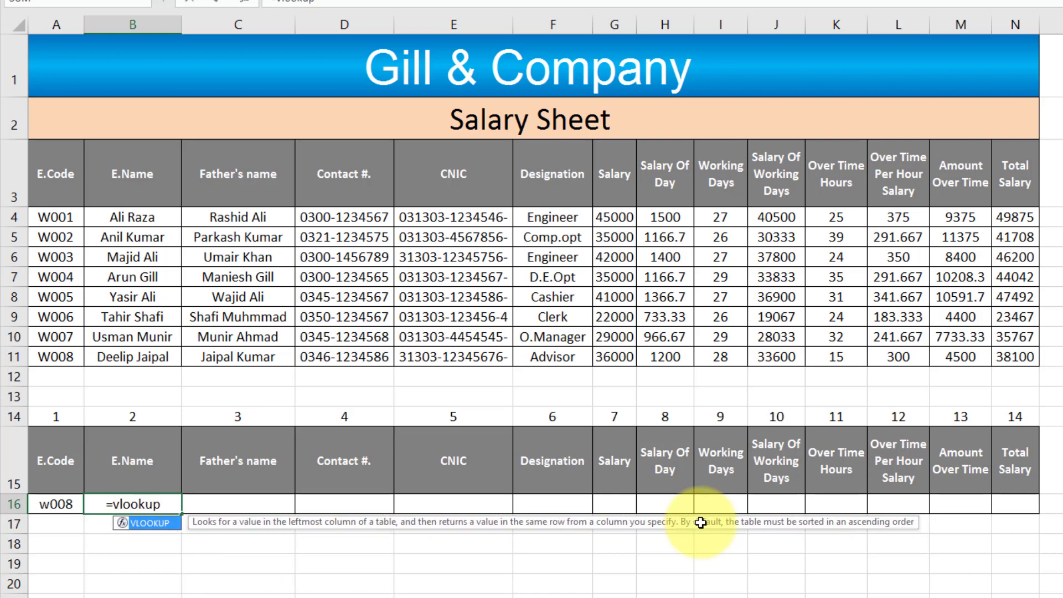
{"action": "type", "text": "*"}
{"action": "key", "text": "BackSpace"}
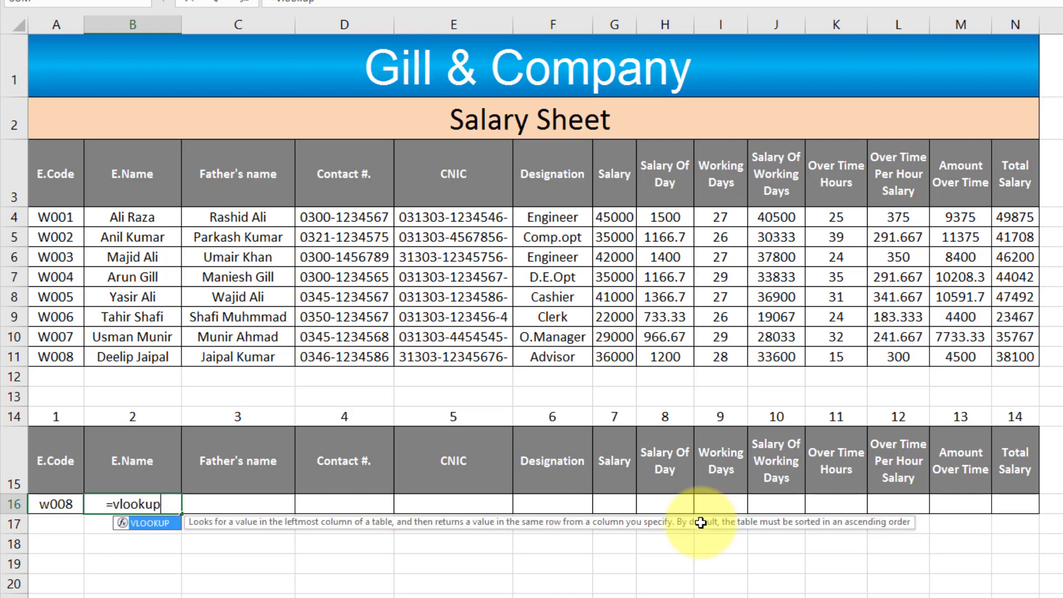
{"action": "type", "text": "("}
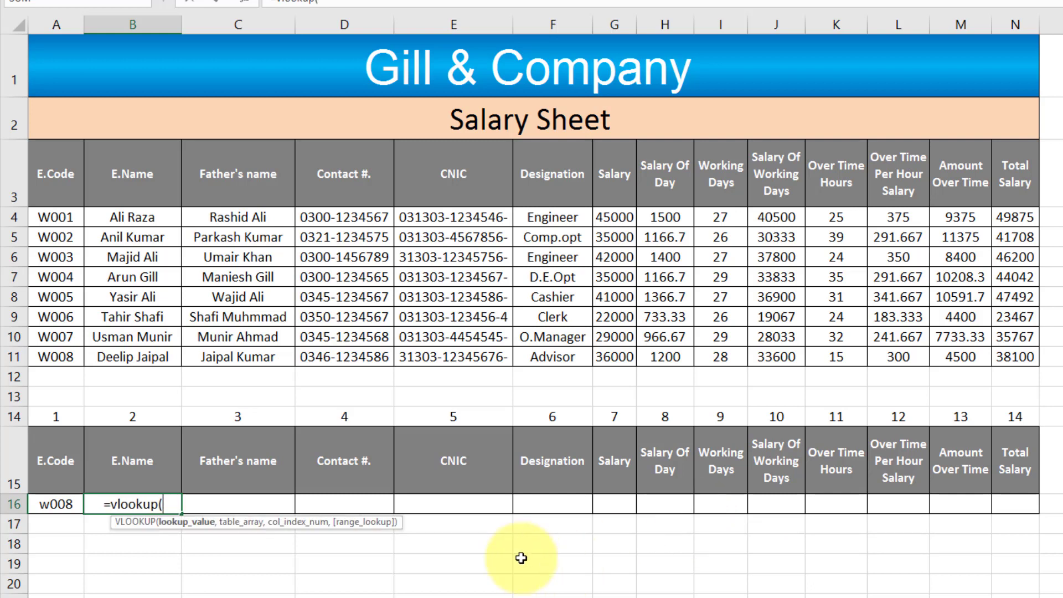
{"action": "left_click", "coordinate": [62, 504]}
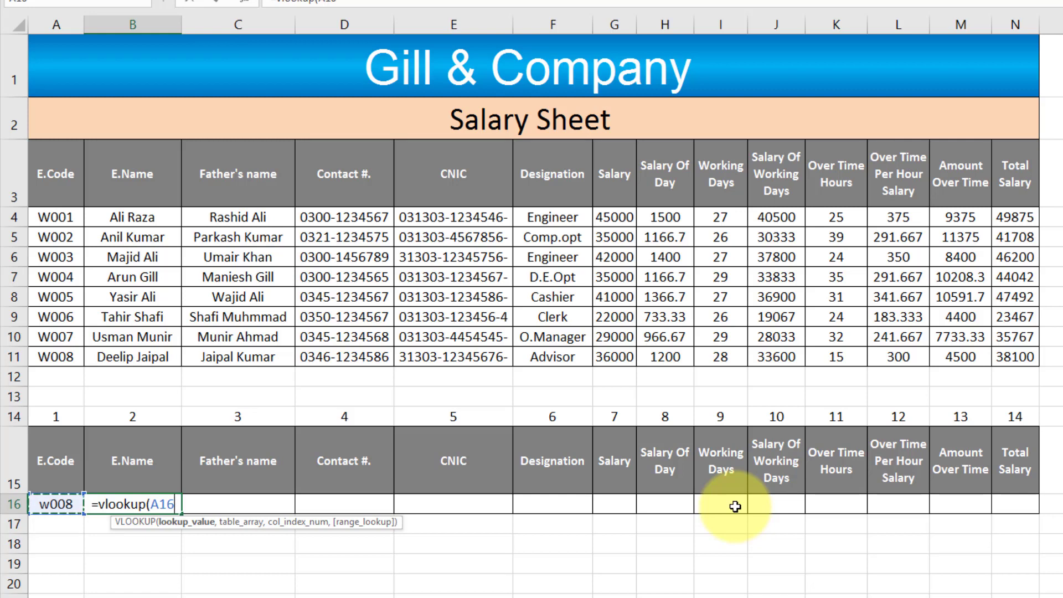
{"action": "key", "text": "F4"}
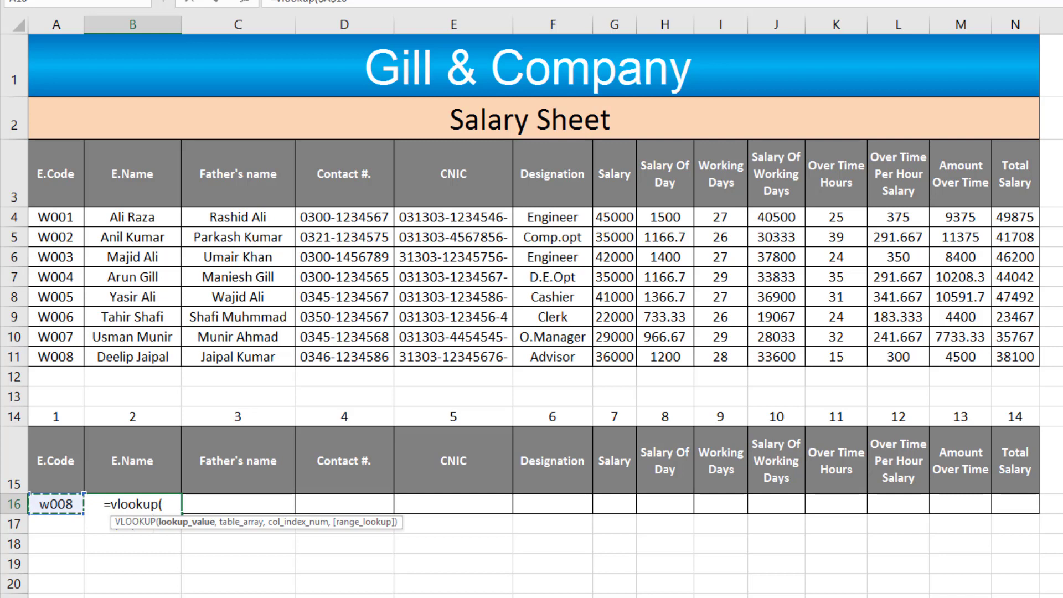
{"action": "type", "text": ","}
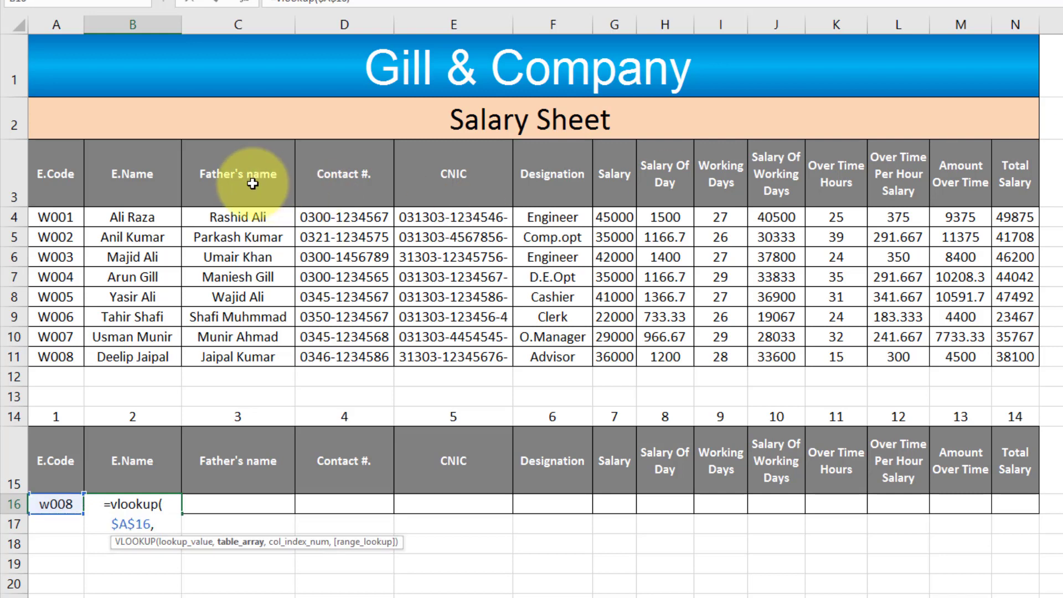
Step: Add the absolute table array $A$3:$N$11 and cell B14 as the column index to the VLOOKUP formula in B16
{"action": "left_click_drag", "start_coordinate": [49, 173], "coordinate": [1013, 357]}
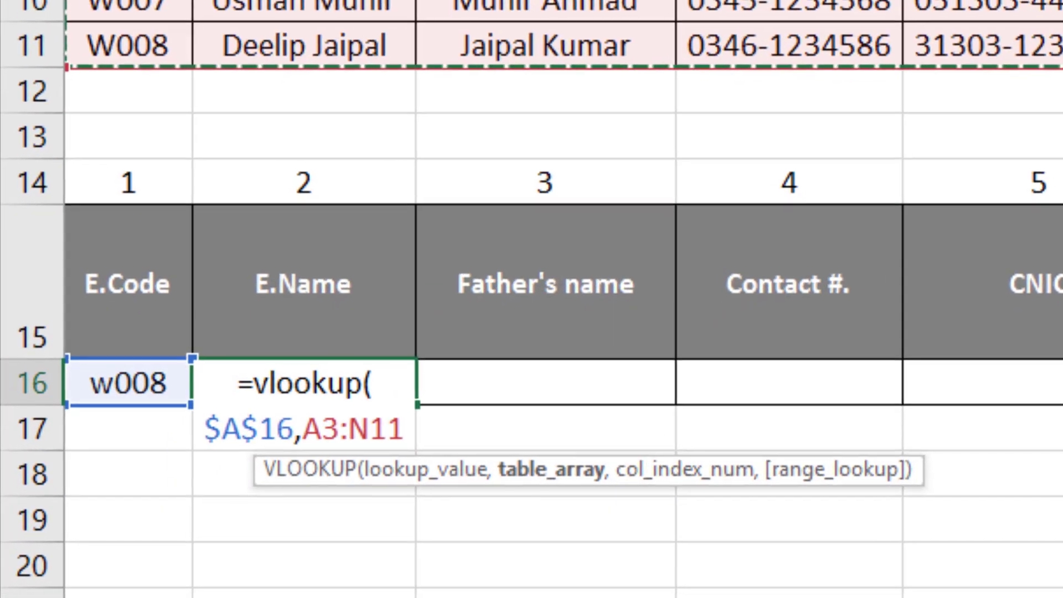
{"action": "key", "text": "F4"}
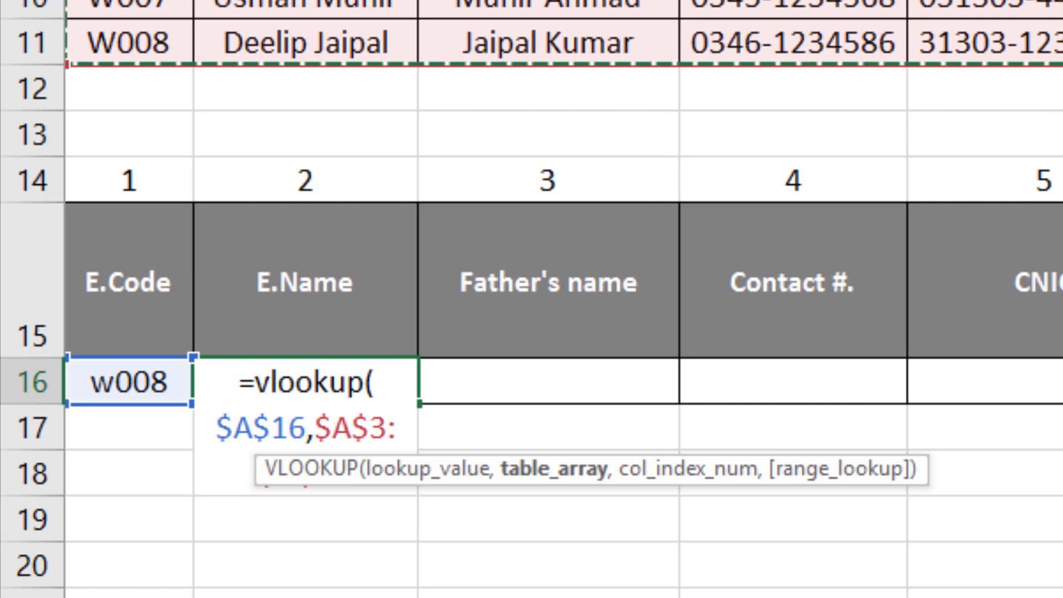
{"action": "type", "text": ","}
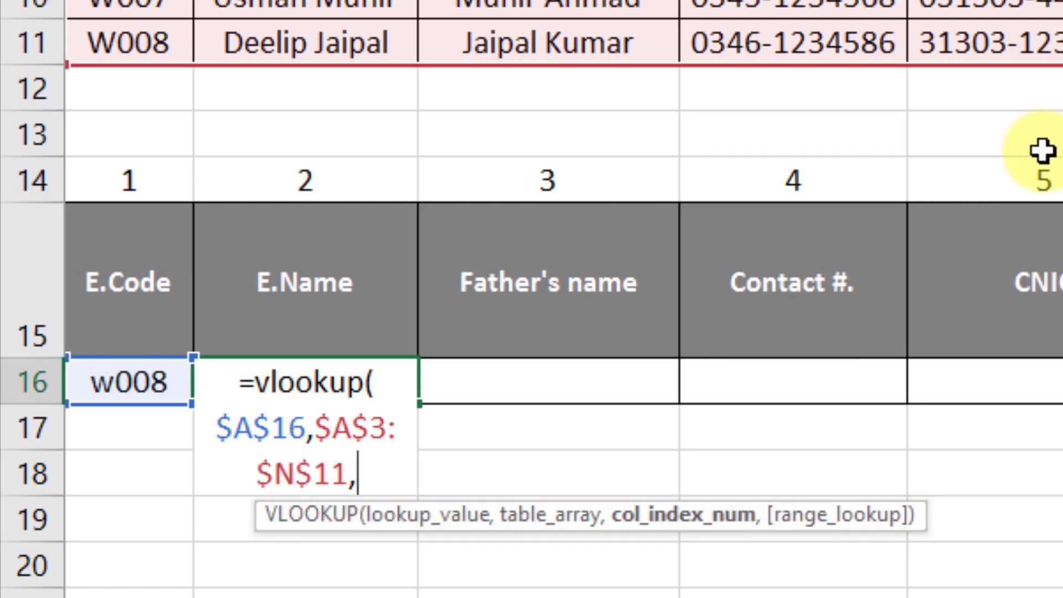
{"action": "left_click", "coordinate": [373, 183]}
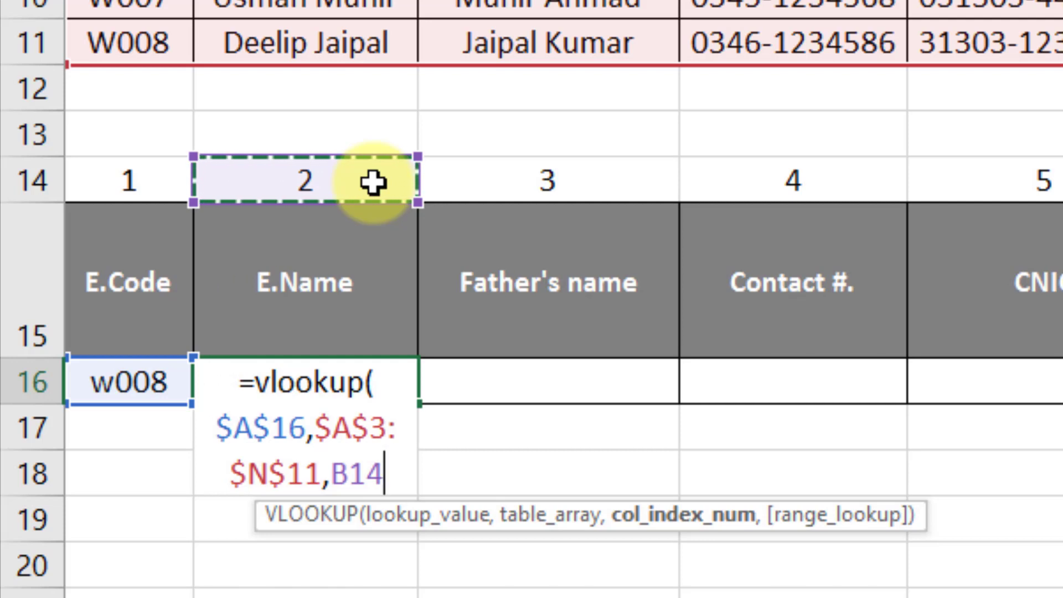
{"action": "type", "text": ","}
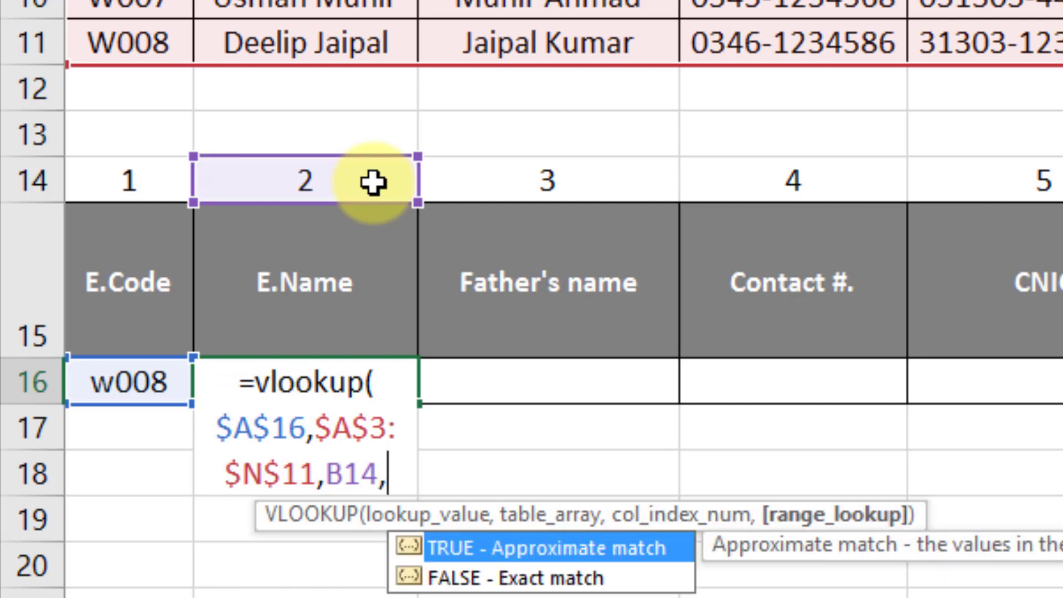
Step: Complete the VLOOKUP formula in B16 with FALSE for an exact match and fill it across row 16 to N16
{"action": "key", "text": "Down"}
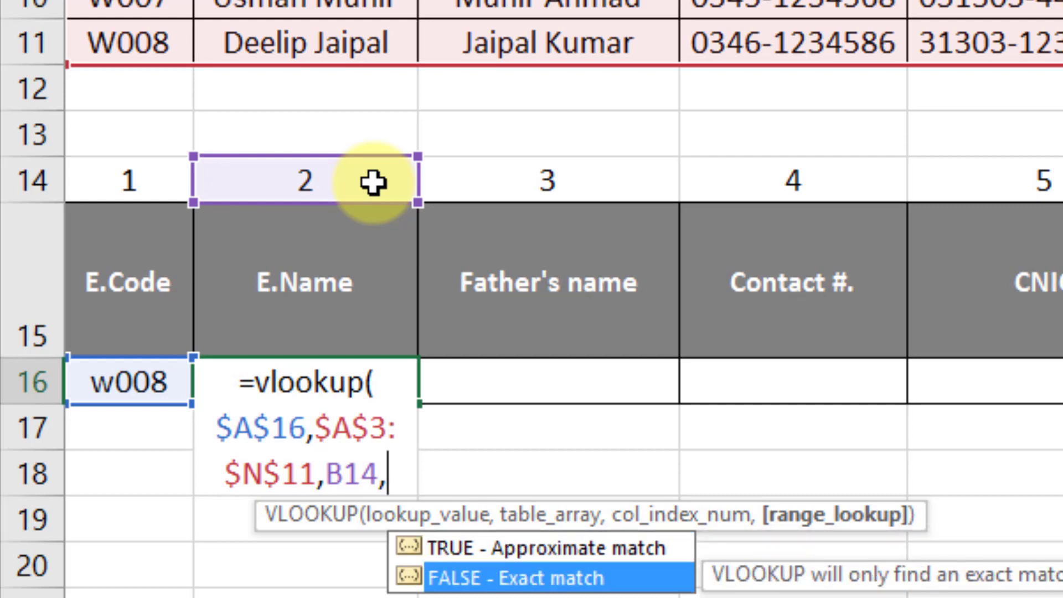
{"action": "key", "text": "Tab"}
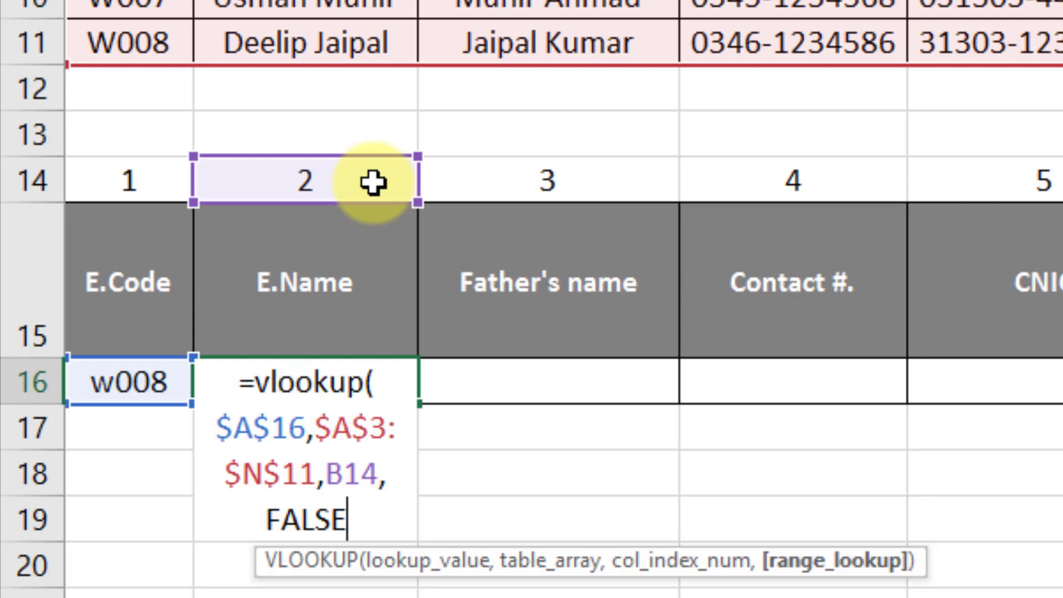
{"action": "type", "text": ")"}
{"action": "key", "text": "Return"}
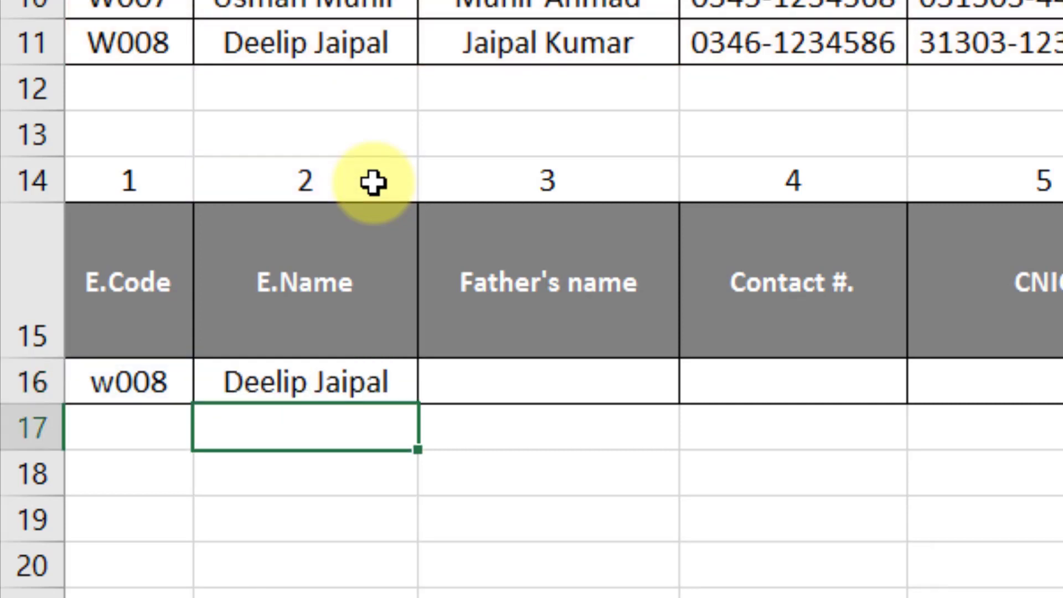
{"action": "key", "text": "Up"}
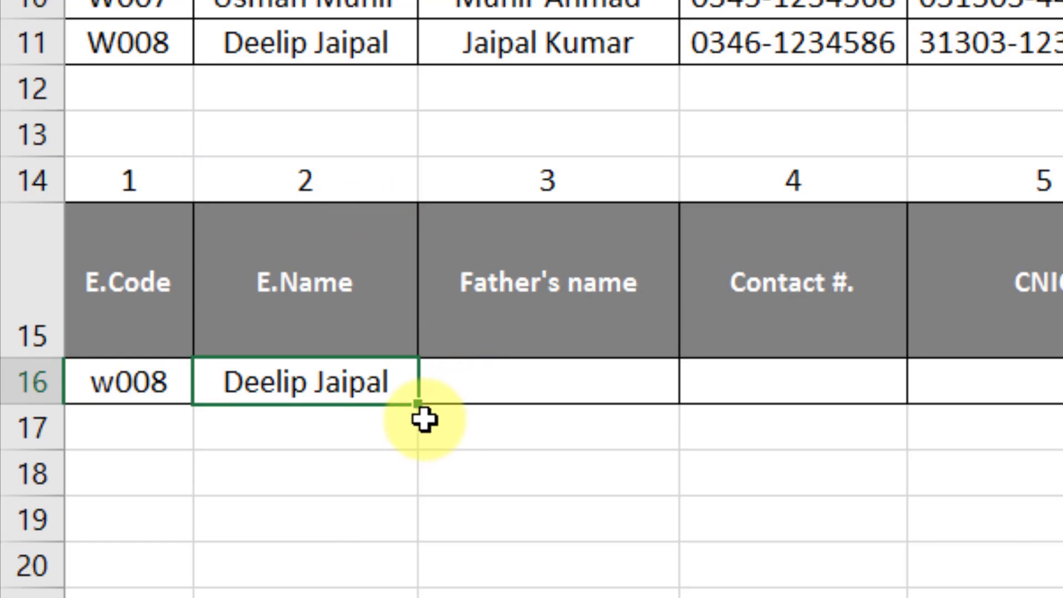
{"action": "left_click_drag", "start_coordinate": [416, 407], "coordinate": [1024, 524]}
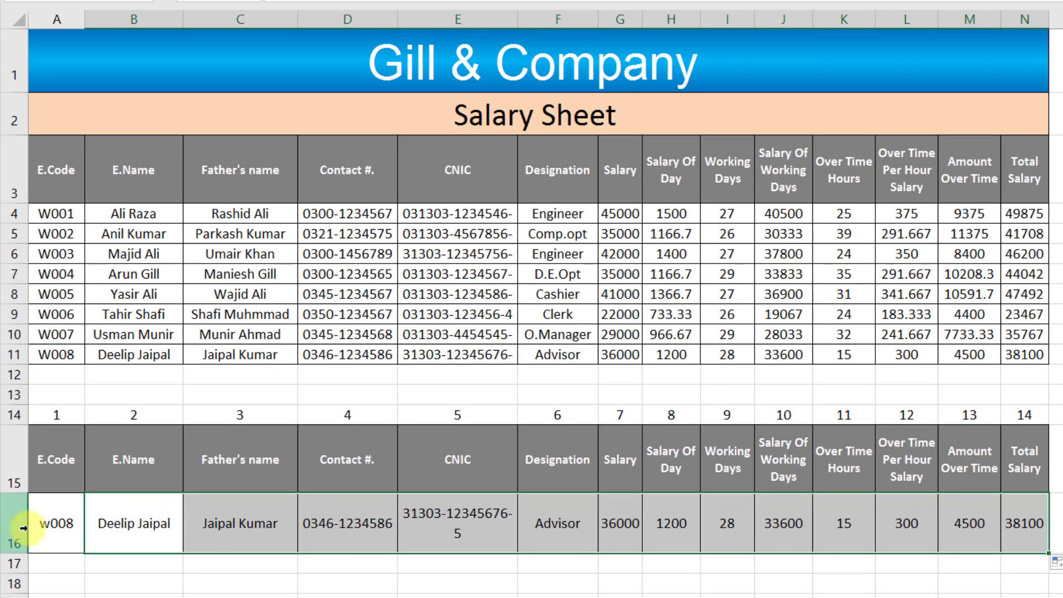
Step: Enter the employee code W001 in A16 to test the lookup row
{"action": "left_click", "coordinate": [61, 523]}
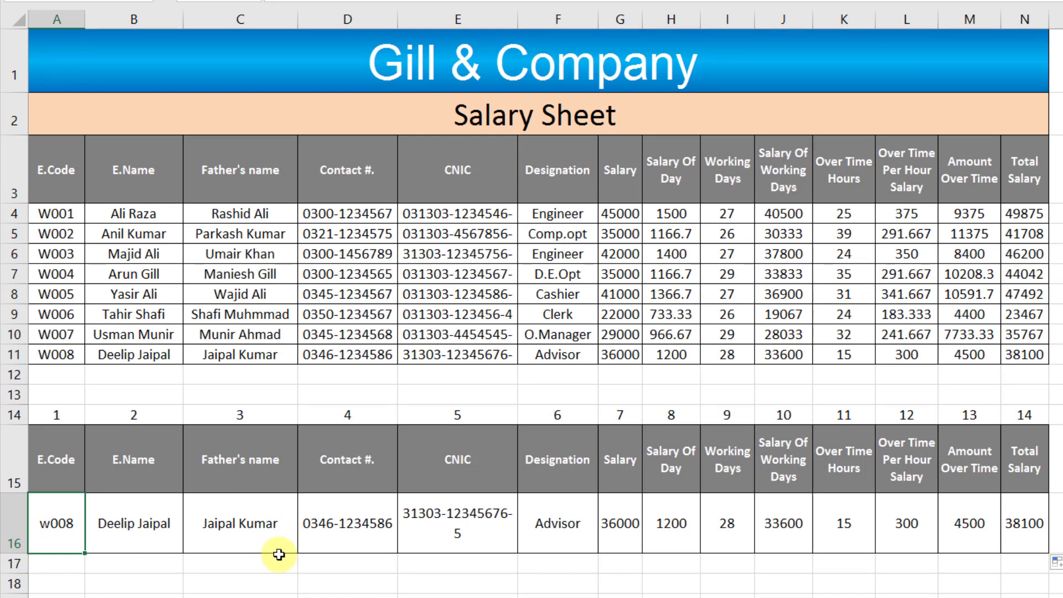
{"action": "type", "text": "W001"}
{"action": "key", "text": "Return"}
{"action": "key", "text": "Up"}
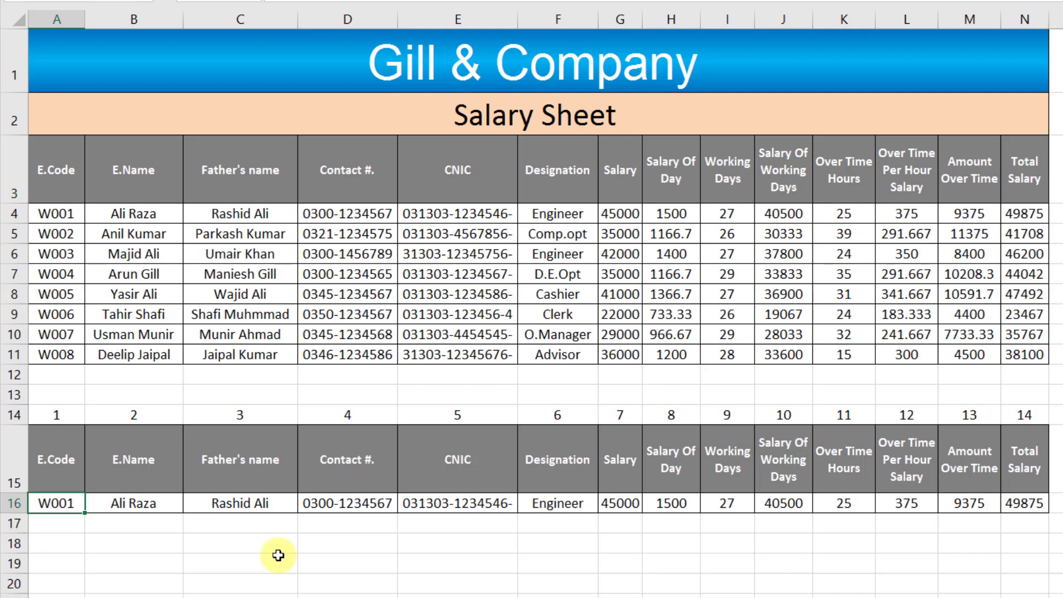
Step: Examine the details retrieved across row 16 for employee code W001
{"action": "key", "text": "Right"}
{"action": "key", "text": "Right"}
{"action": "key", "text": "Right"}
{"action": "key", "text": "Right"}
{"action": "key", "text": "Right"}
{"action": "key", "text": "Right"}
{"action": "key", "text": "Left"}
{"action": "key", "text": "Left"}
{"action": "key", "text": "Left"}
{"action": "key", "text": "Left"}
{"action": "key", "text": "Left"}
{"action": "key", "text": "Left"}
Step: Change the employee code in A16 to W007
{"action": "type", "text": "W007"}
{"action": "key", "text": "Return"}
{"action": "key", "text": "Up"}
Step: Check each value retrieved for code W007 from B16 through N16
{"action": "key", "text": "Right"}
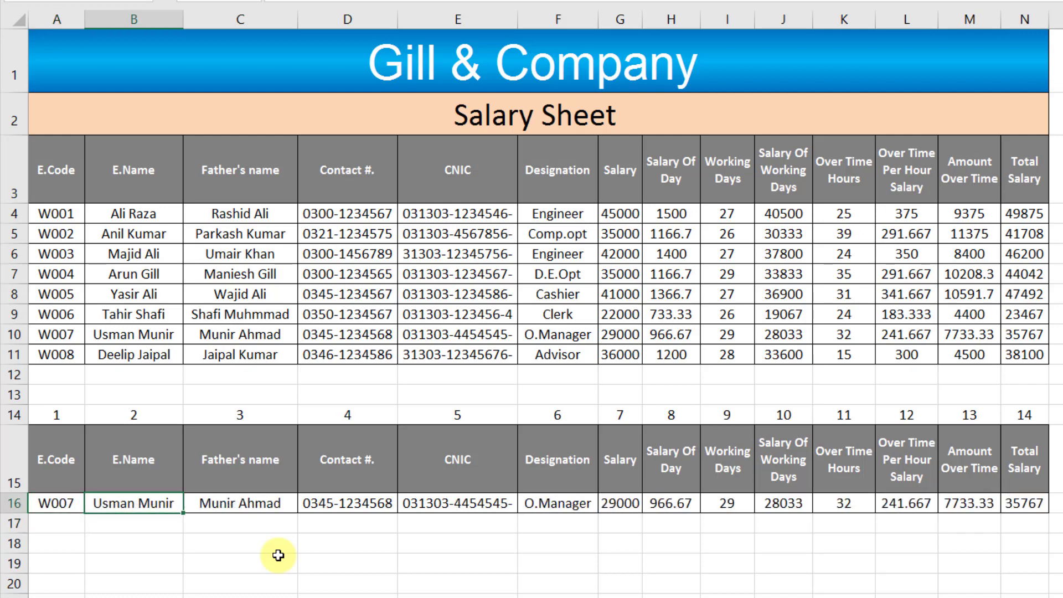
{"action": "key", "text": "Right"}
{"action": "key", "text": "Right"}
{"action": "key", "text": "Right"}
{"action": "key", "text": "Right"}
{"action": "key", "text": "Right"}
{"action": "key", "text": "Right"}
{"action": "key", "text": "Right"}
{"action": "key", "text": "Right"}
{"action": "key", "text": "Right"}
{"action": "key", "text": "Right"}
{"action": "key", "text": "Right"}
{"action": "key", "text": "Right"}
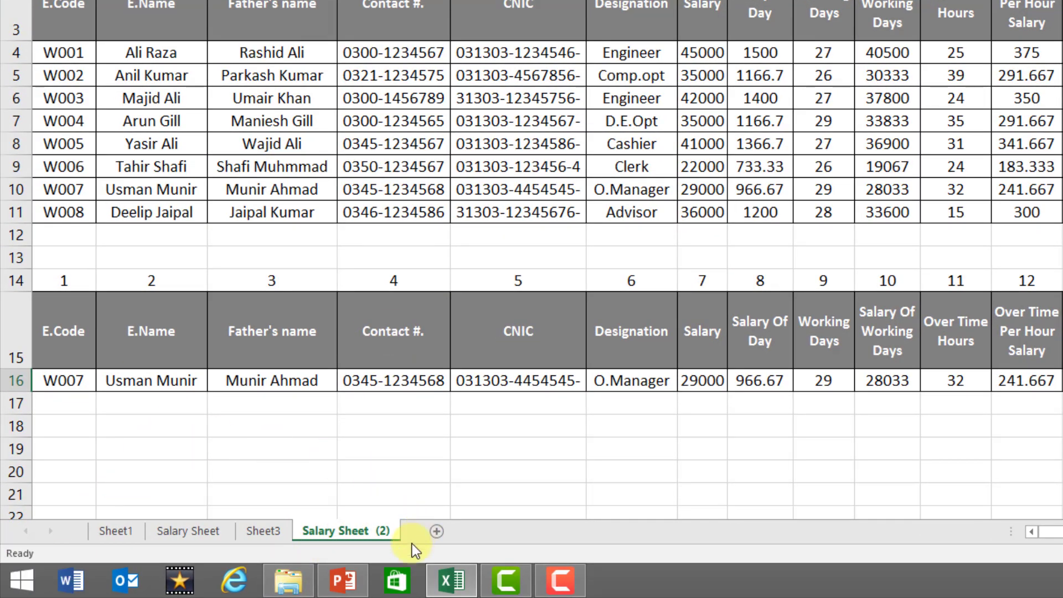
Step: Add a new worksheet and copy the header and first employee row, A3:N4, from Salary Sheet (2)
{"action": "left_click", "coordinate": [436, 531]}
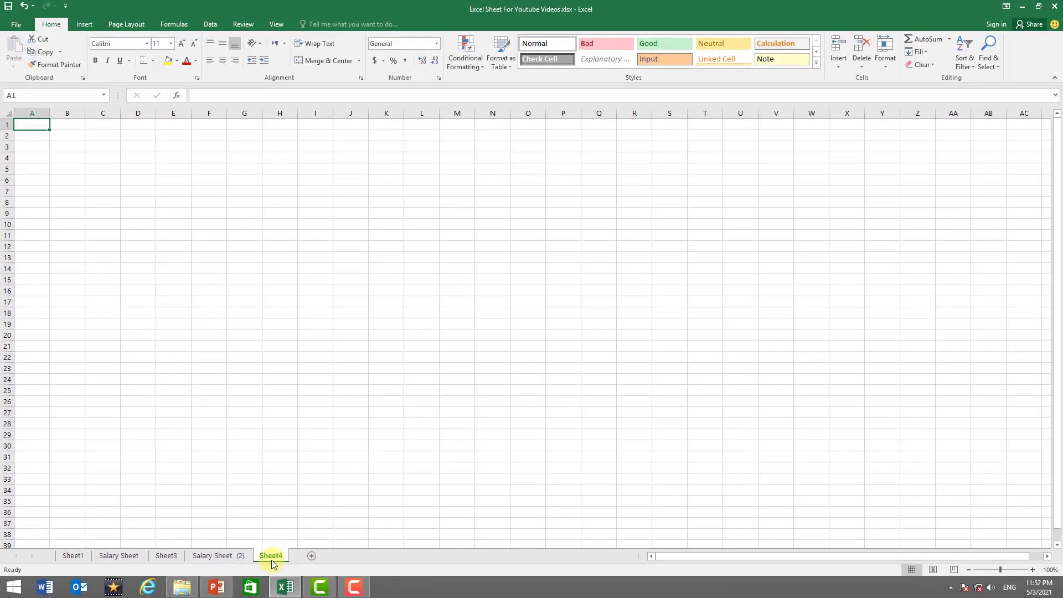
{"action": "left_click", "coordinate": [233, 556]}
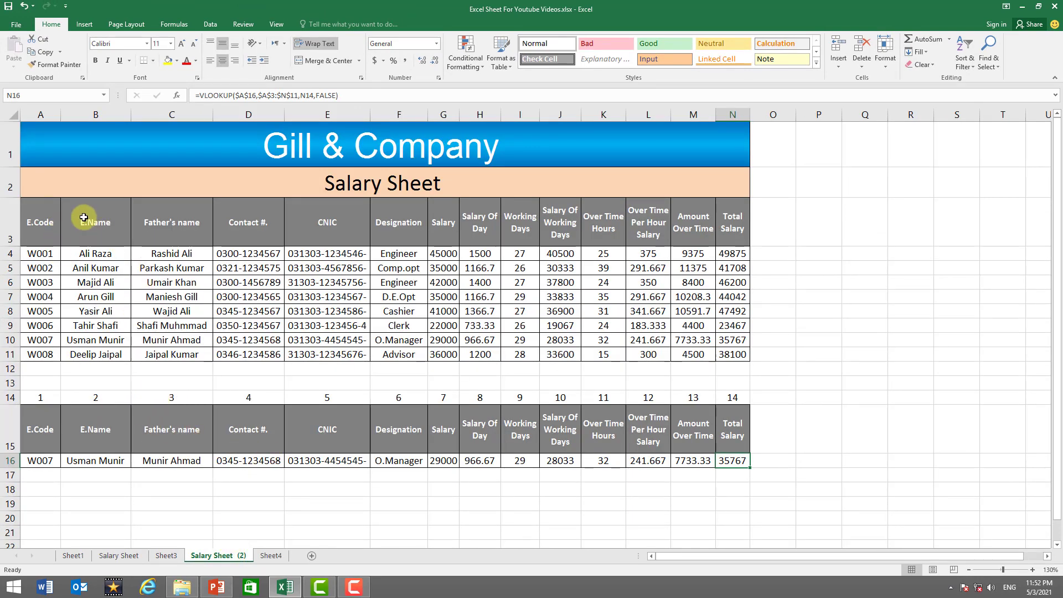
{"action": "mouse_move", "coordinate": [50, 221]}
{"action": "left_mouse_down"}
{"action": "mouse_move", "coordinate": [730, 218]}
{"action": "mouse_move", "coordinate": [738, 248]}
{"action": "left_mouse_up"}
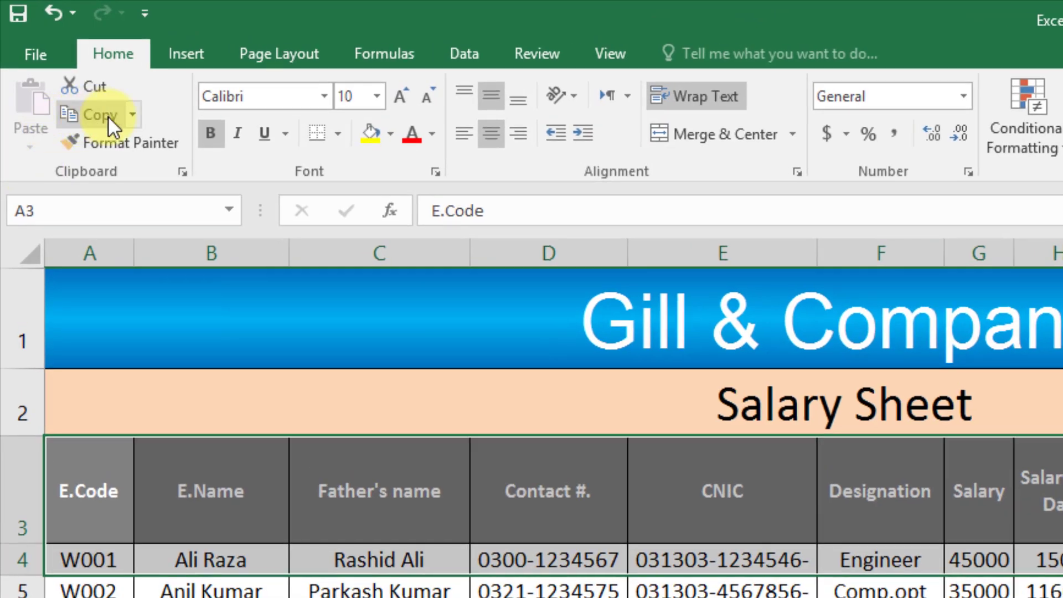
{"action": "left_click", "coordinate": [108, 115]}
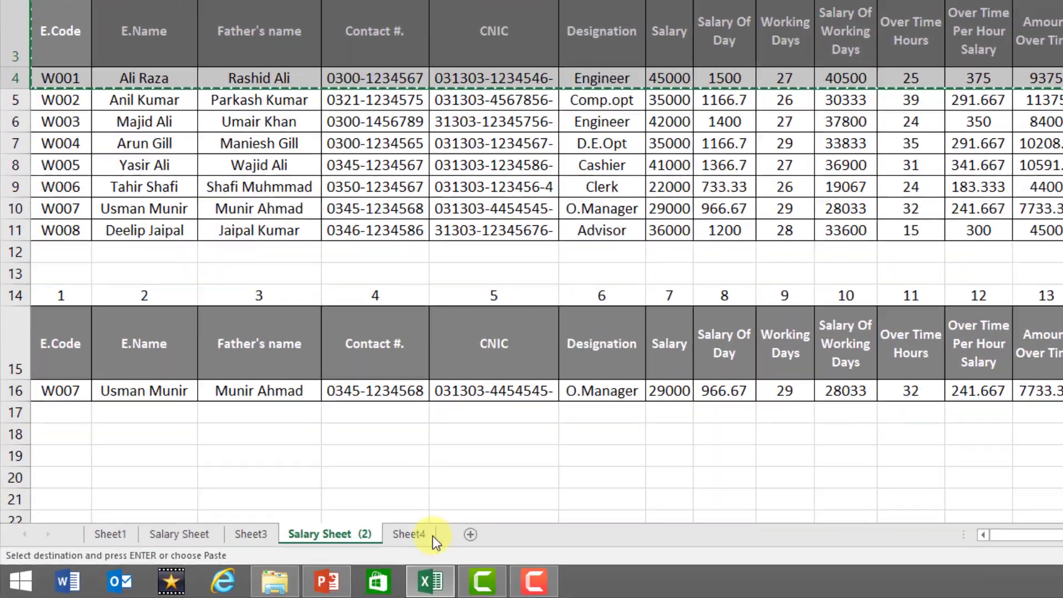
Step: Paste the copied header and employee row into Sheet4 at A3, keeping the source column widths
{"action": "left_click", "coordinate": [432, 535]}
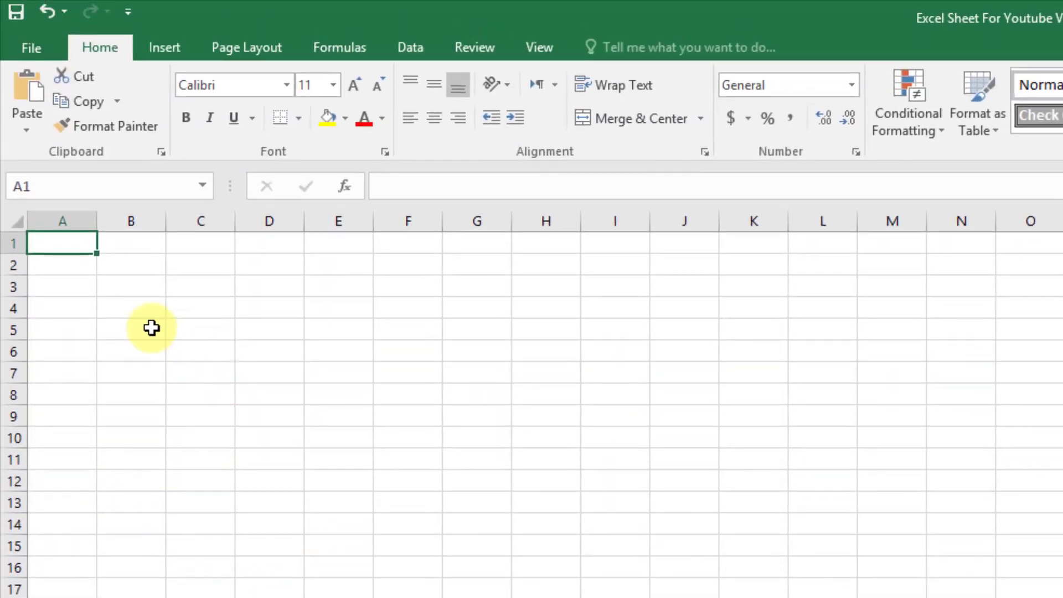
{"action": "left_click", "coordinate": [69, 265]}
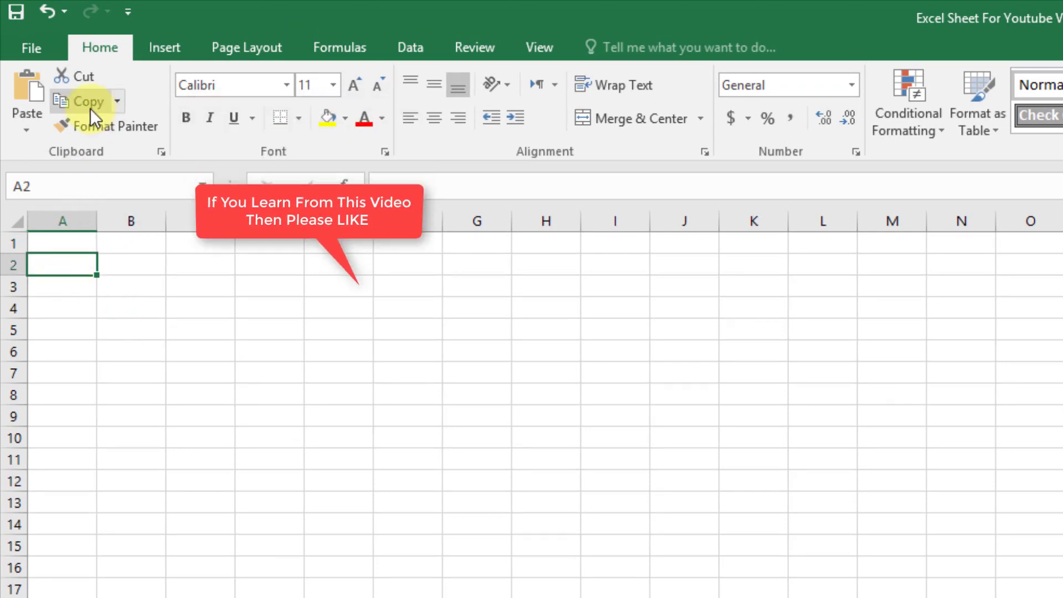
{"action": "left_click", "coordinate": [61, 288]}
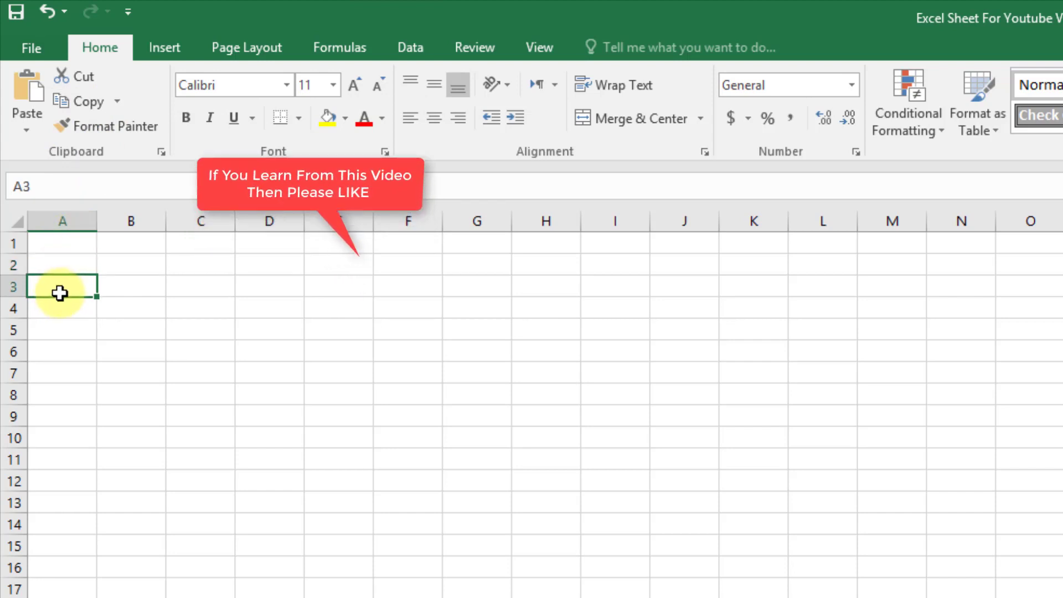
{"action": "left_click", "coordinate": [28, 130]}
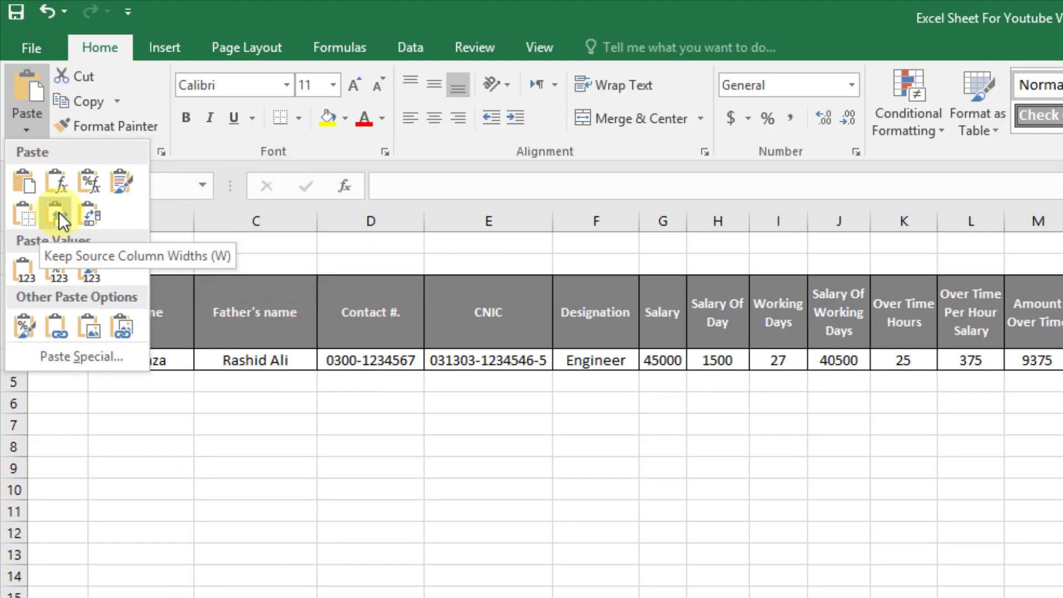
{"action": "left_click", "coordinate": [58, 212]}
{"action": "left_click", "coordinate": [879, 589]}
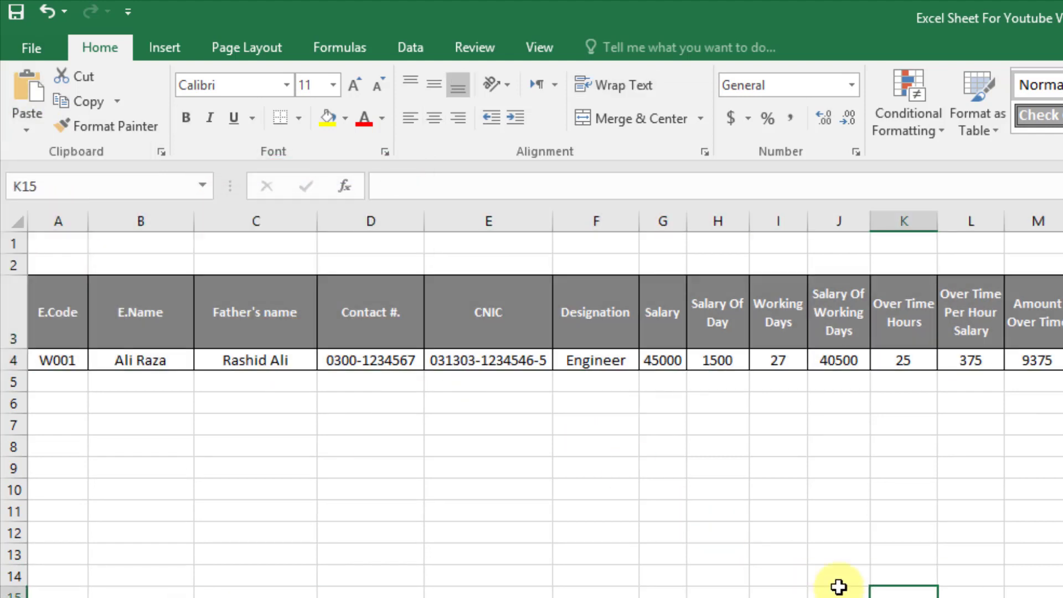
{"action": "left_click", "coordinate": [1037, 406]}
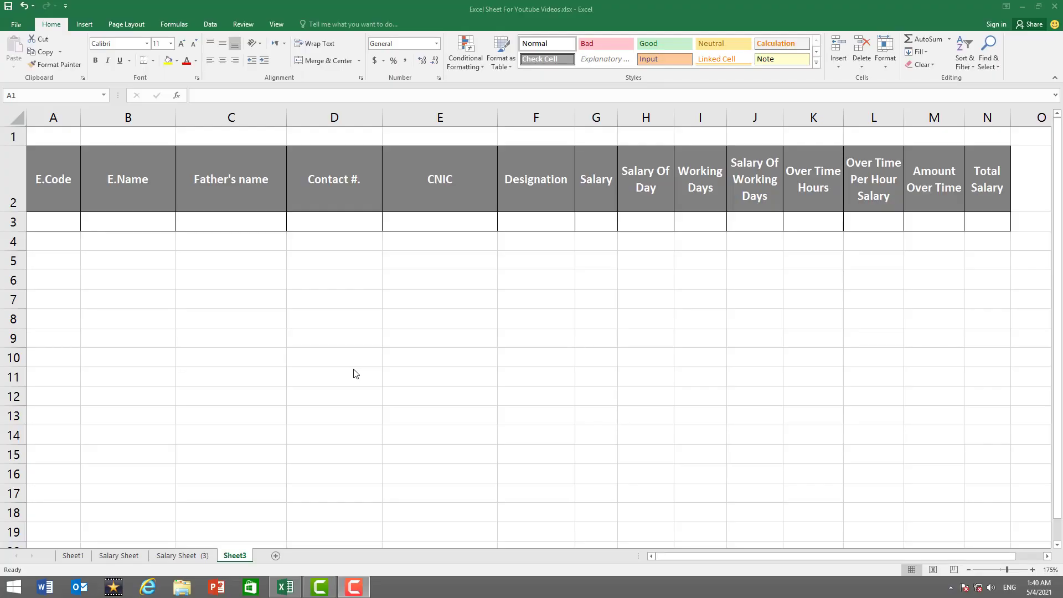
Step: Number the cells A1:N1 above the headers on Sheet3 as a series from 1 to 14
{"action": "left_click", "coordinate": [59, 135]}
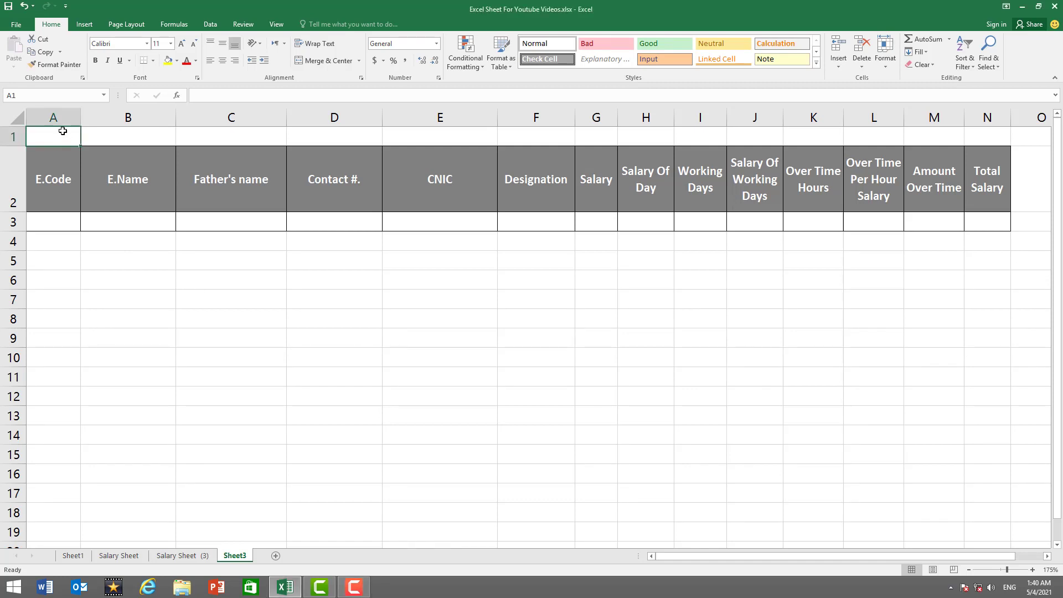
{"action": "type", "text": "1"}
{"action": "key", "text": "Tab"}
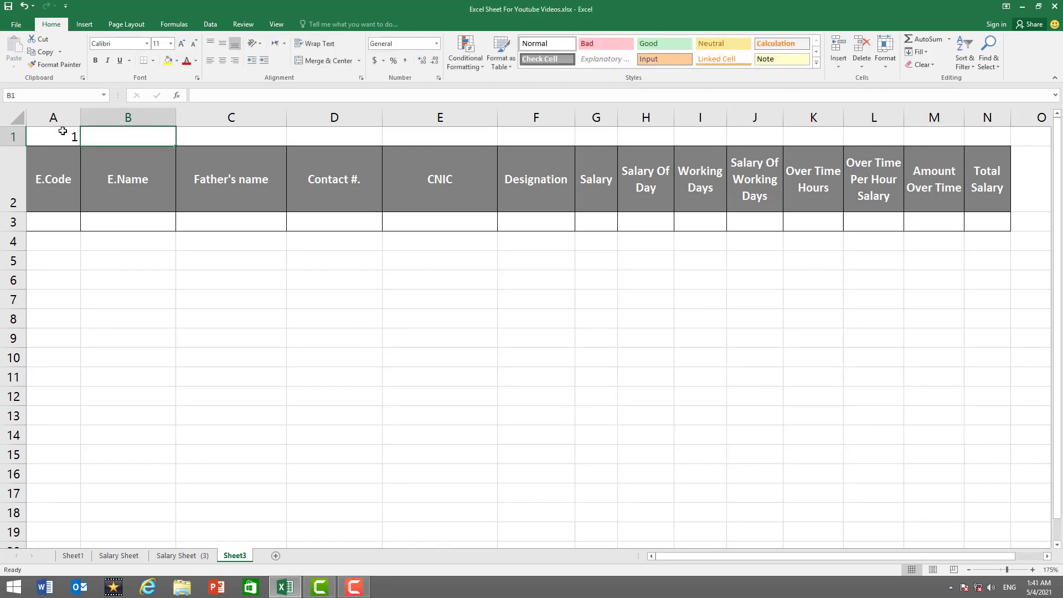
{"action": "type", "text": "2"}
{"action": "key", "text": "Tab"}
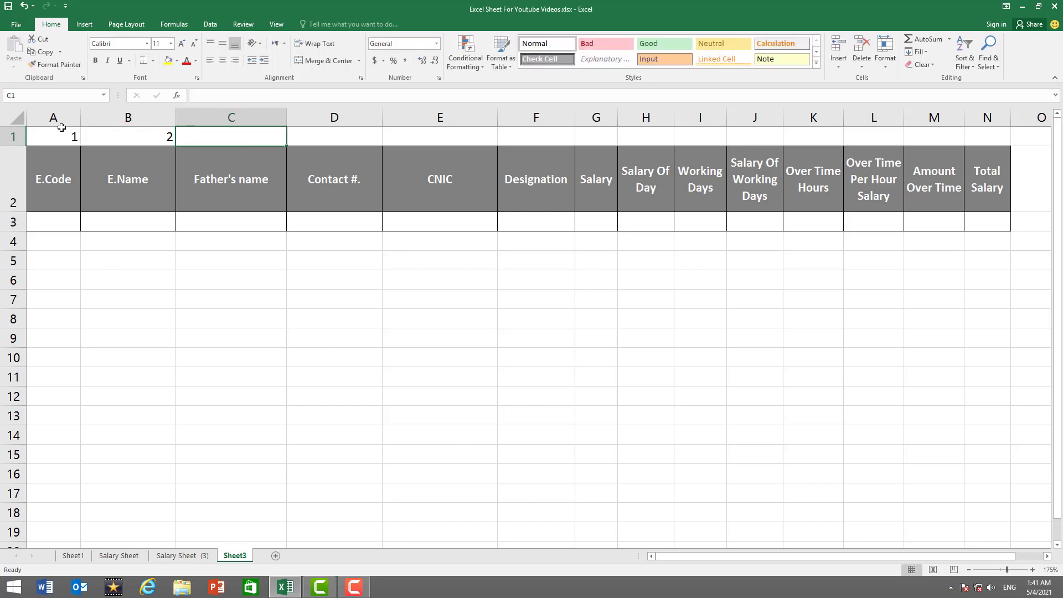
{"action": "left_click_drag", "start_coordinate": [66, 139], "coordinate": [88, 137]}
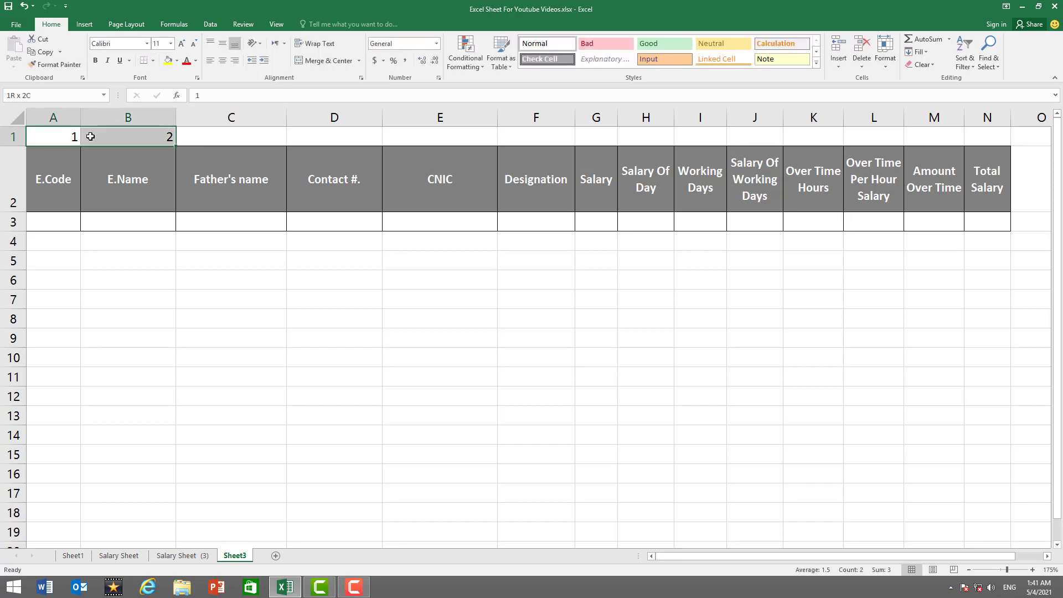
{"action": "left_click_drag", "start_coordinate": [176, 146], "coordinate": [991, 135]}
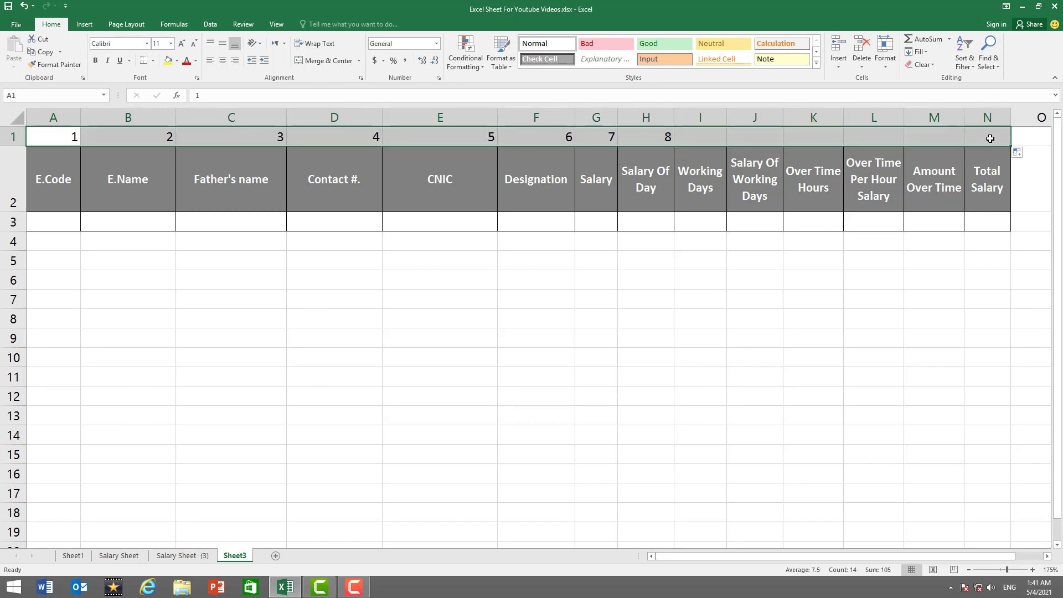
Step: Enter the employee code W001 in A3 under the E.Code header
{"action": "left_click", "coordinate": [38, 221]}
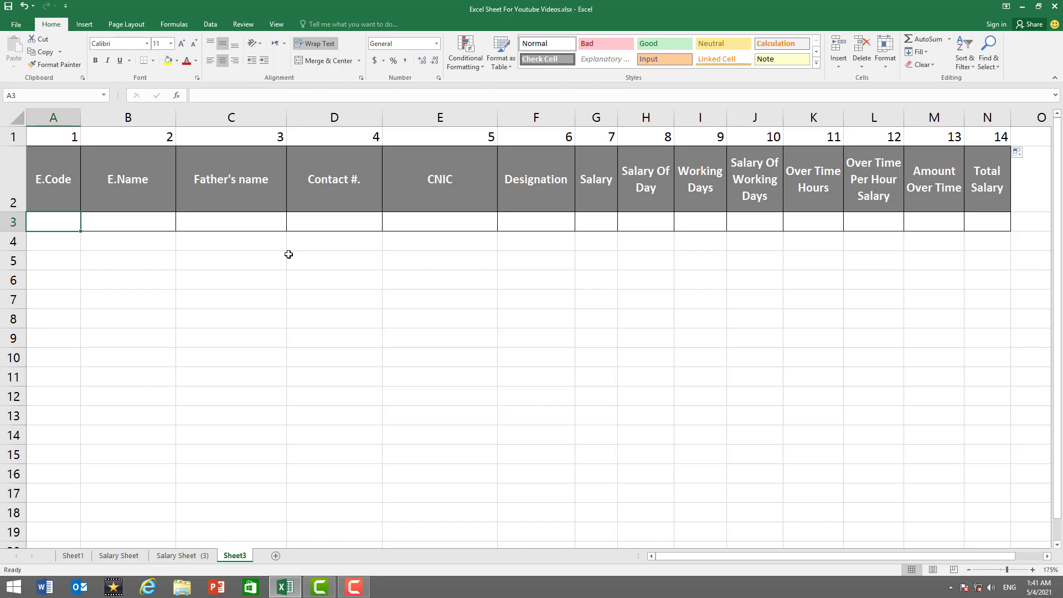
{"action": "type", "text": "W00"}
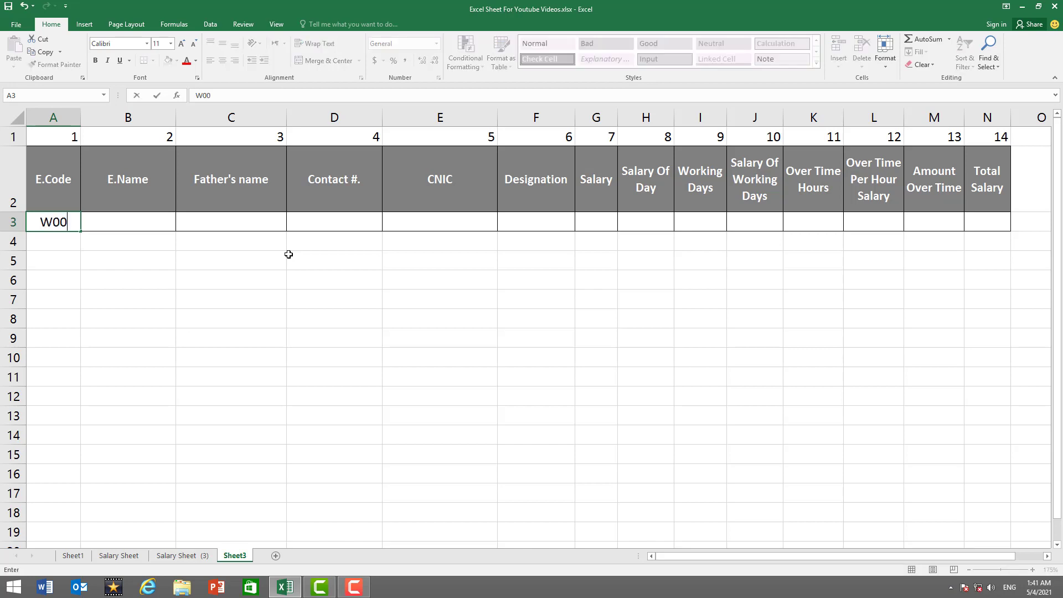
{"action": "type", "text": "1"}
{"action": "key", "text": "Tab"}
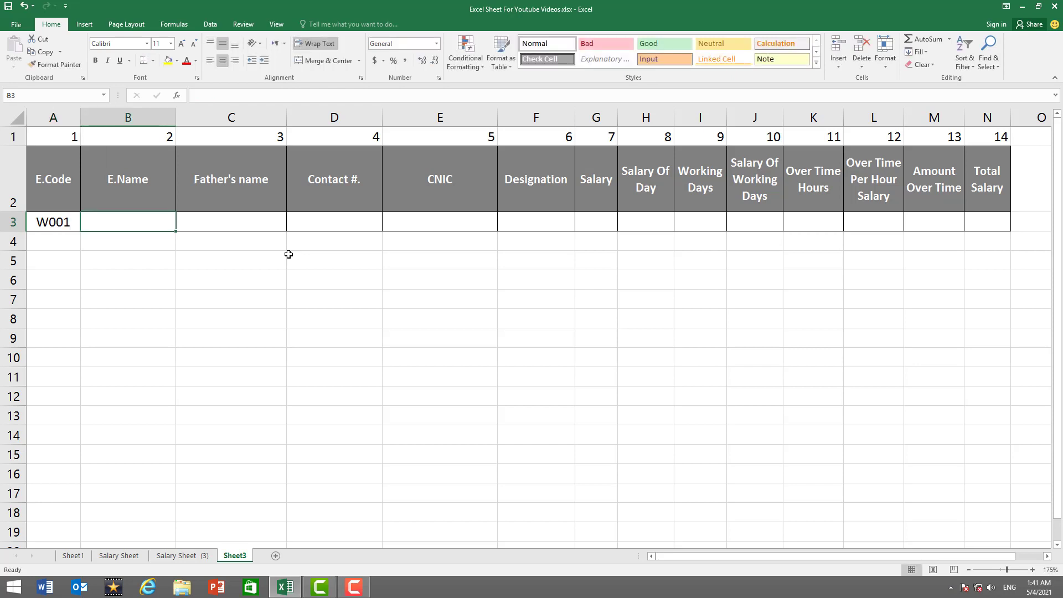
Step: Start a VLOOKUP formula in B3 with the absolute reference $A$3 as its lookup value
{"action": "type", "text": "="}
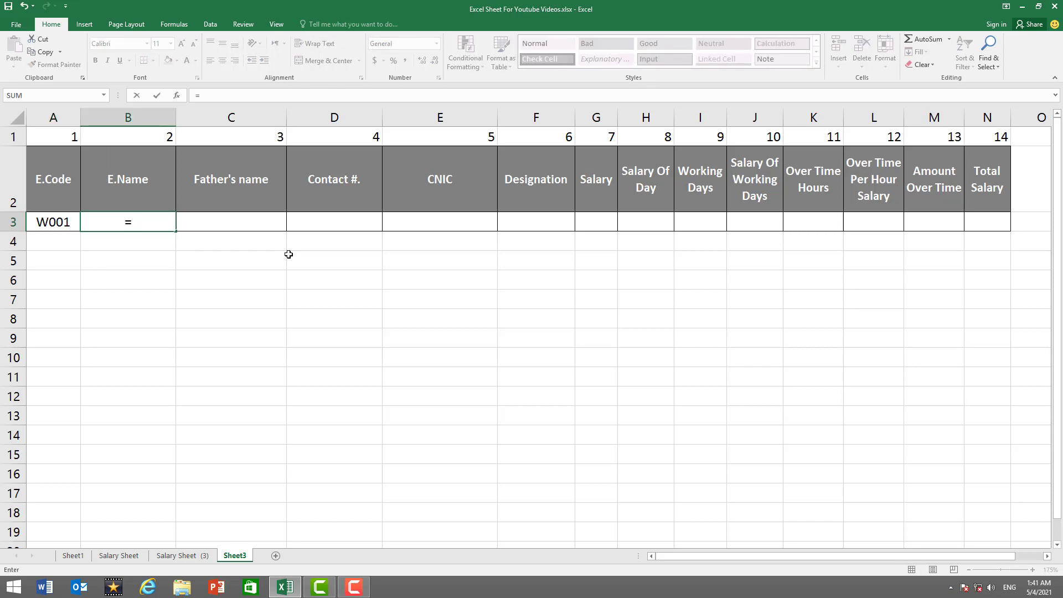
{"action": "type", "text": "vlookup"}
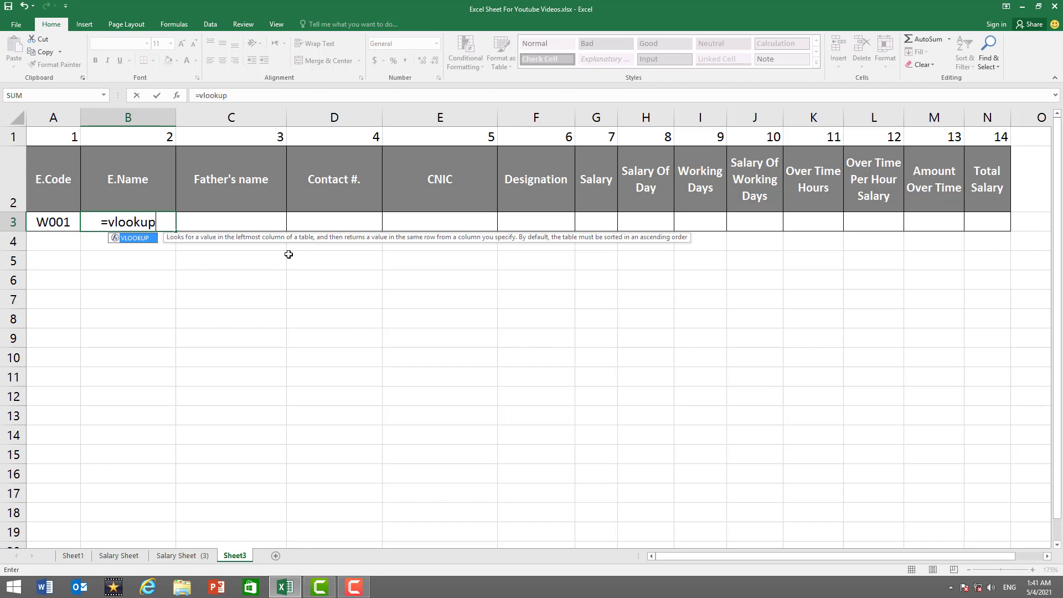
{"action": "type", "text": "("}
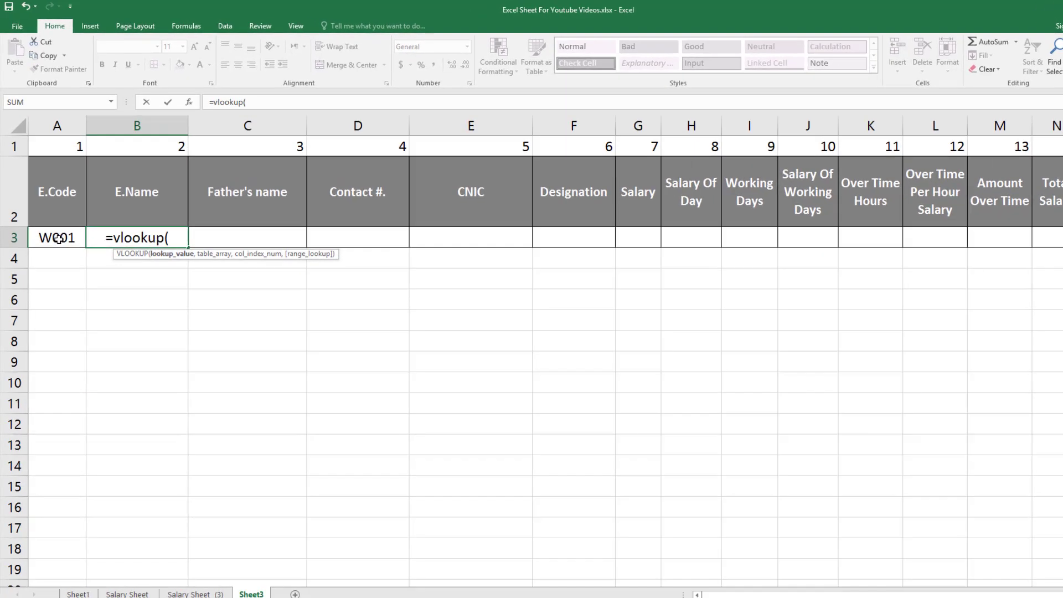
{"action": "left_click", "coordinate": [56, 223]}
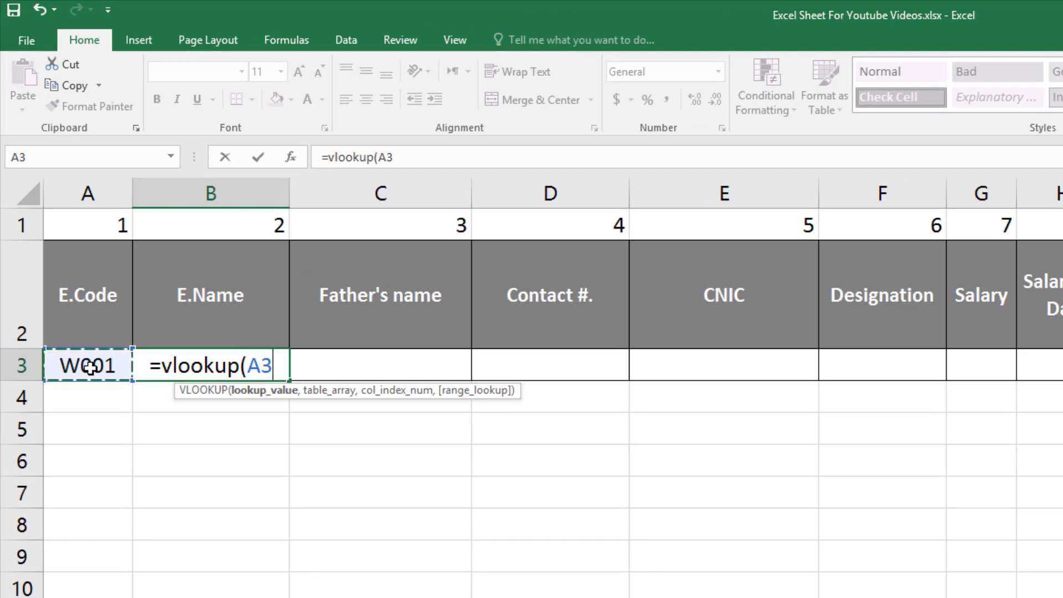
{"action": "key", "text": "F4"}
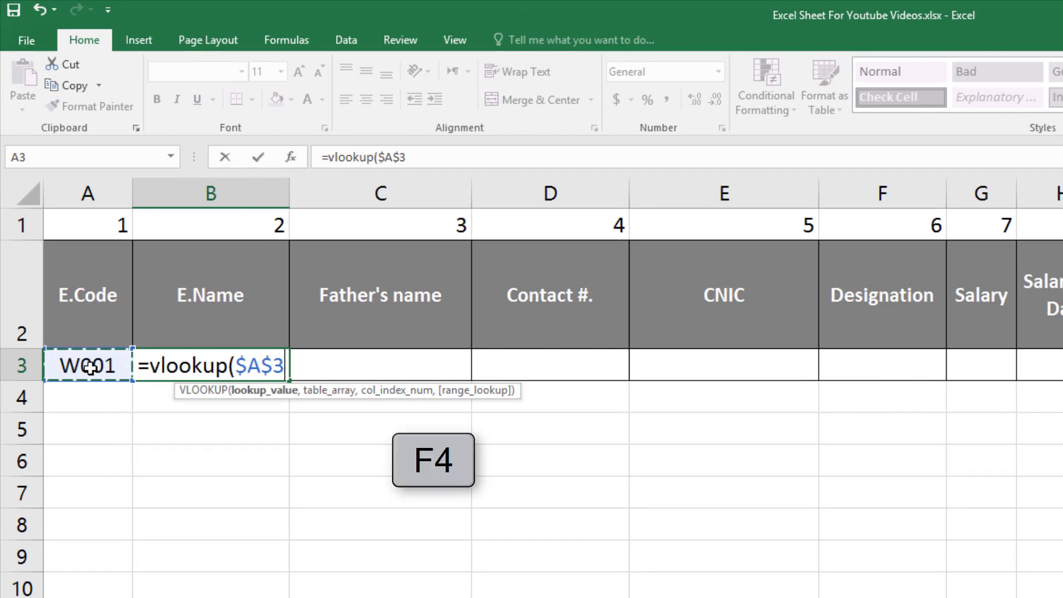
{"action": "type", "text": ","}
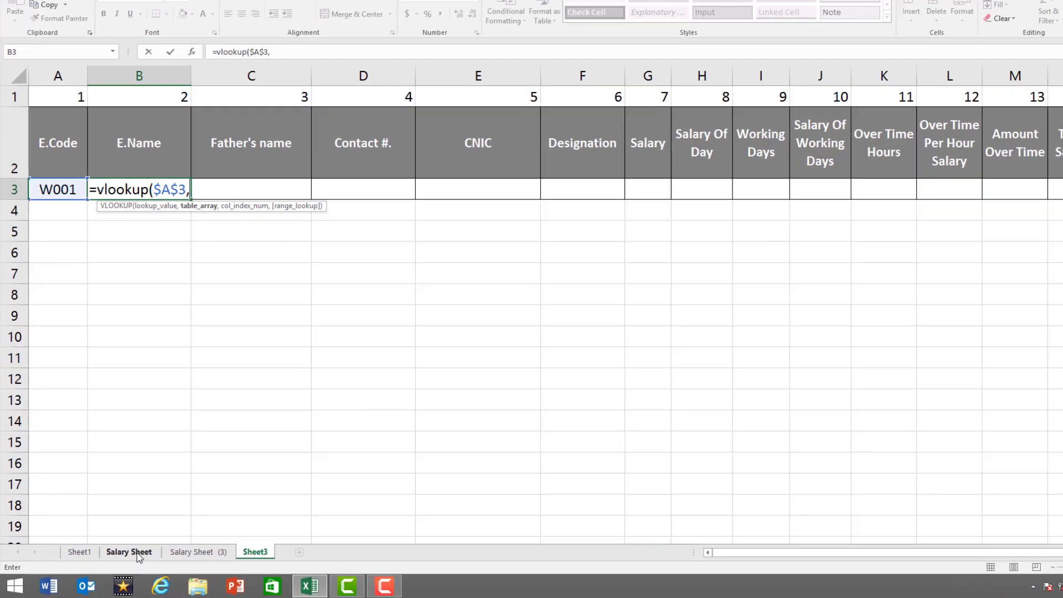
Step: Set the VLOOKUP table array to the absolute range $A$3:$N$11 on the Salary Sheet
{"action": "left_click", "coordinate": [137, 552]}
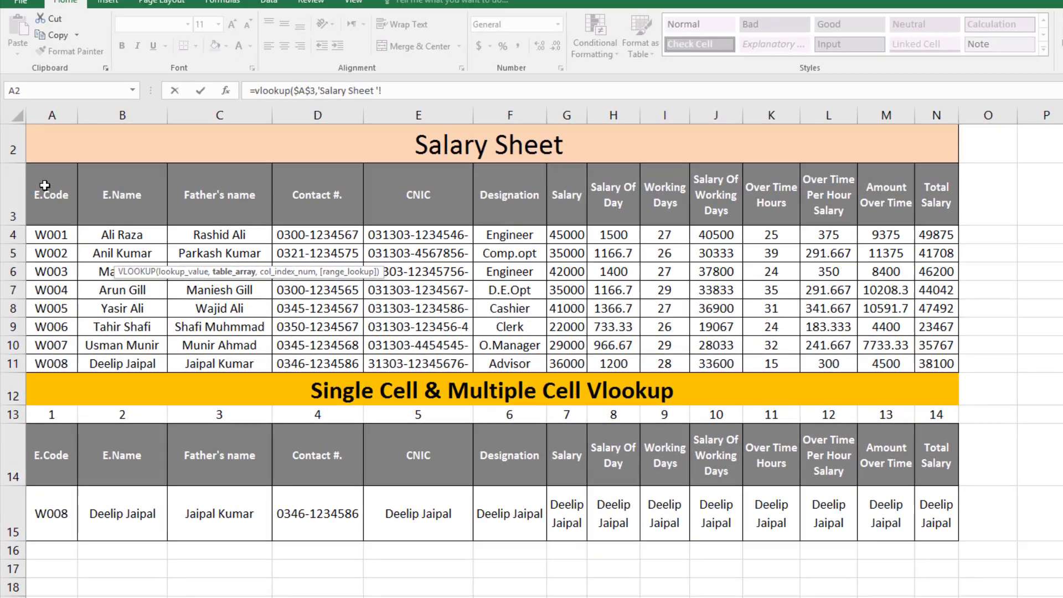
{"action": "left_click", "coordinate": [61, 190]}
{"action": "left_click_drag", "start_coordinate": [71, 217], "coordinate": [908, 383]}
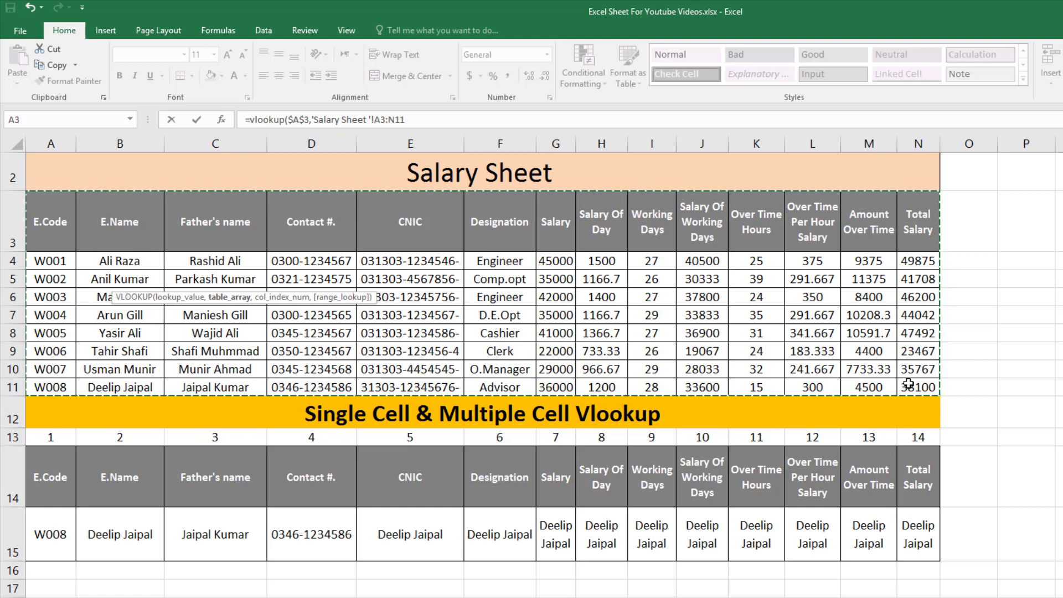
{"action": "key", "text": "F4"}
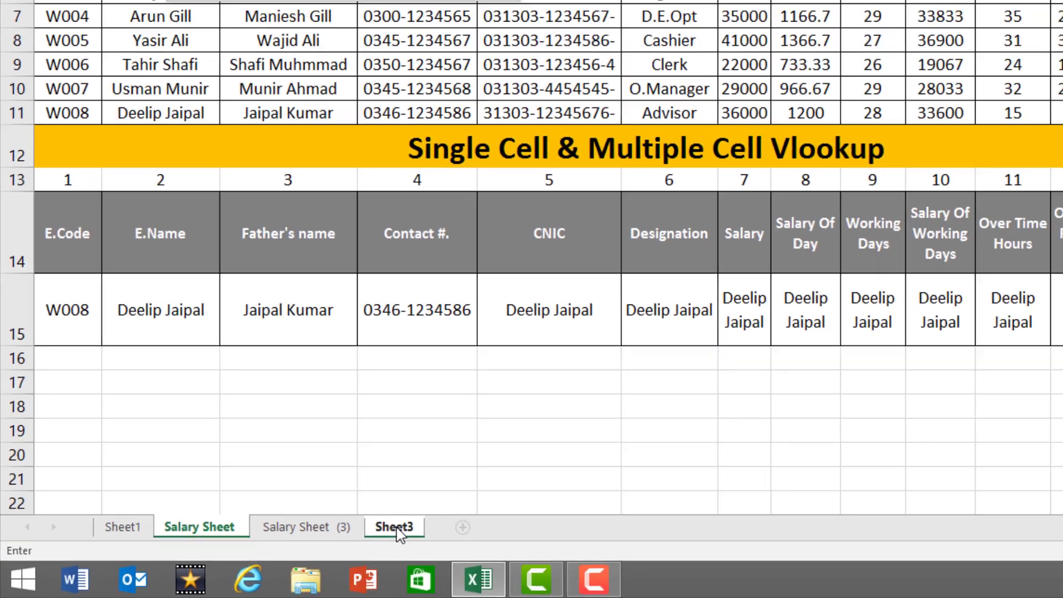
Step: Complete the B3 formula with Sheet3!B1 as the column index and FALSE for an exact match
{"action": "left_click", "coordinate": [394, 527]}
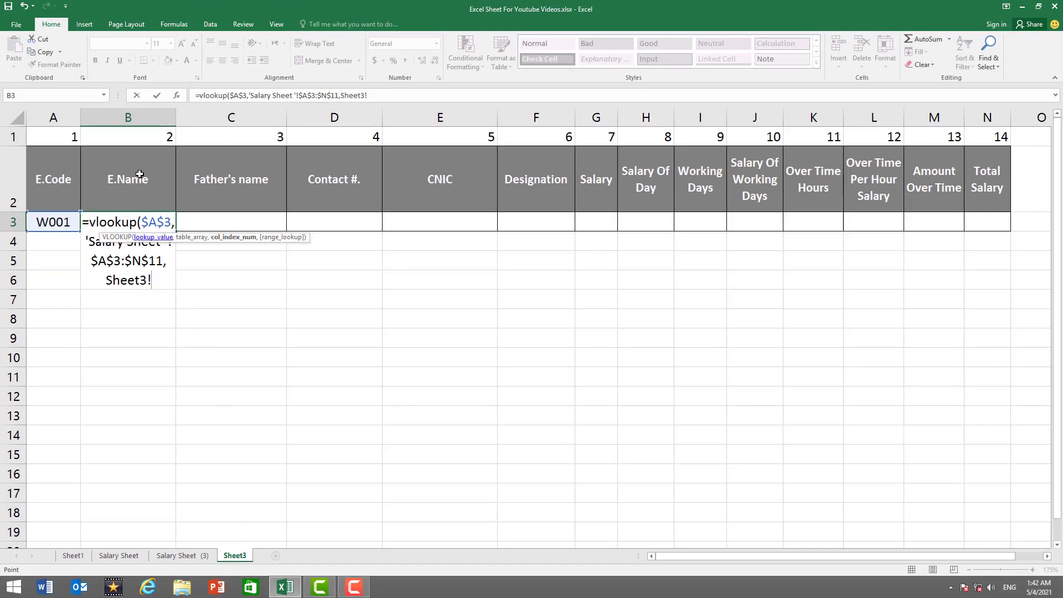
{"action": "left_click", "coordinate": [134, 137]}
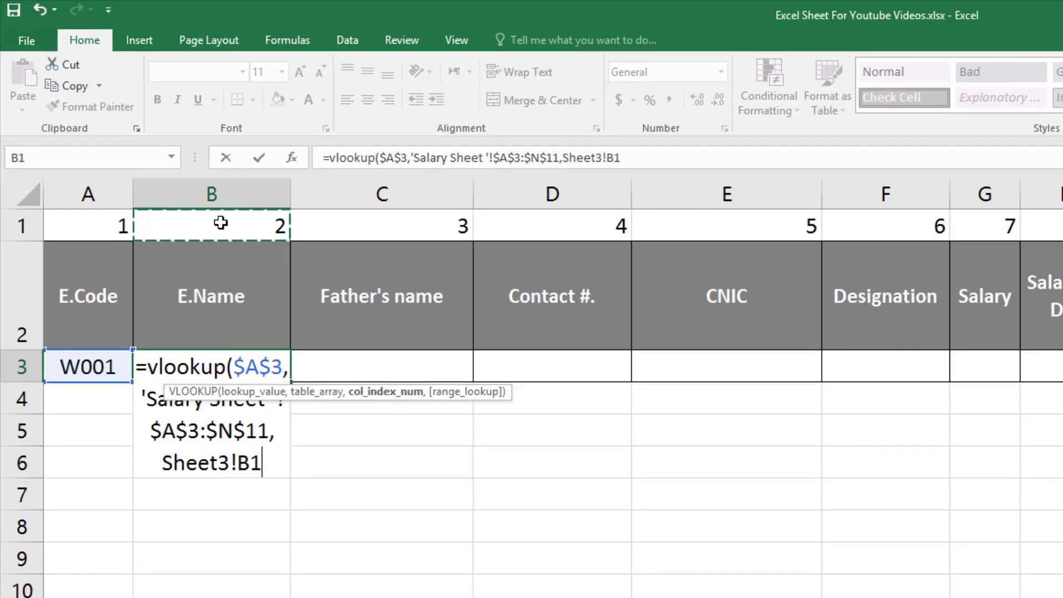
{"action": "type", "text": ","}
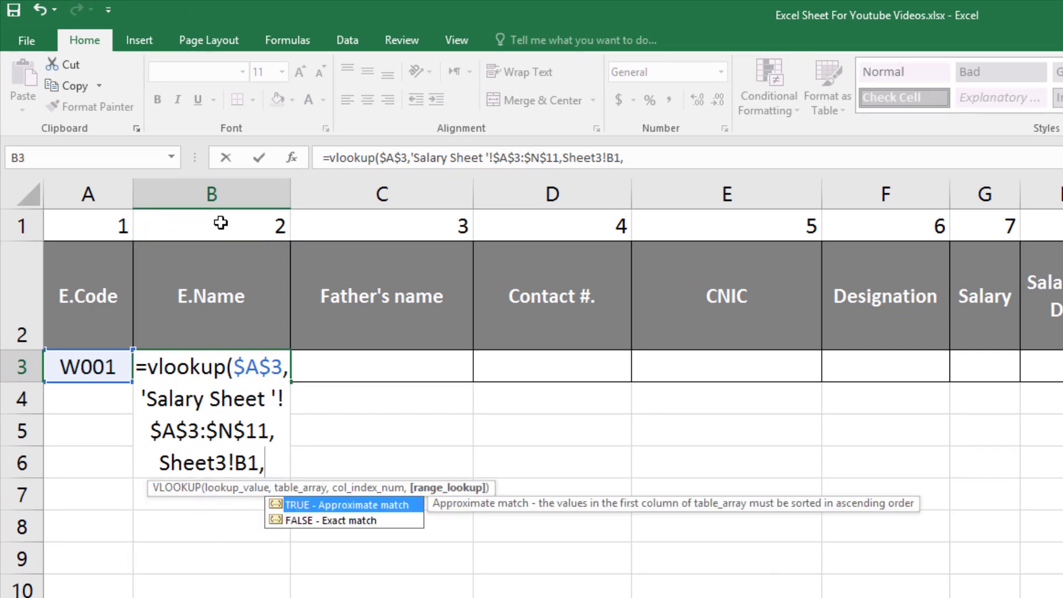
{"action": "key", "text": "Down"}
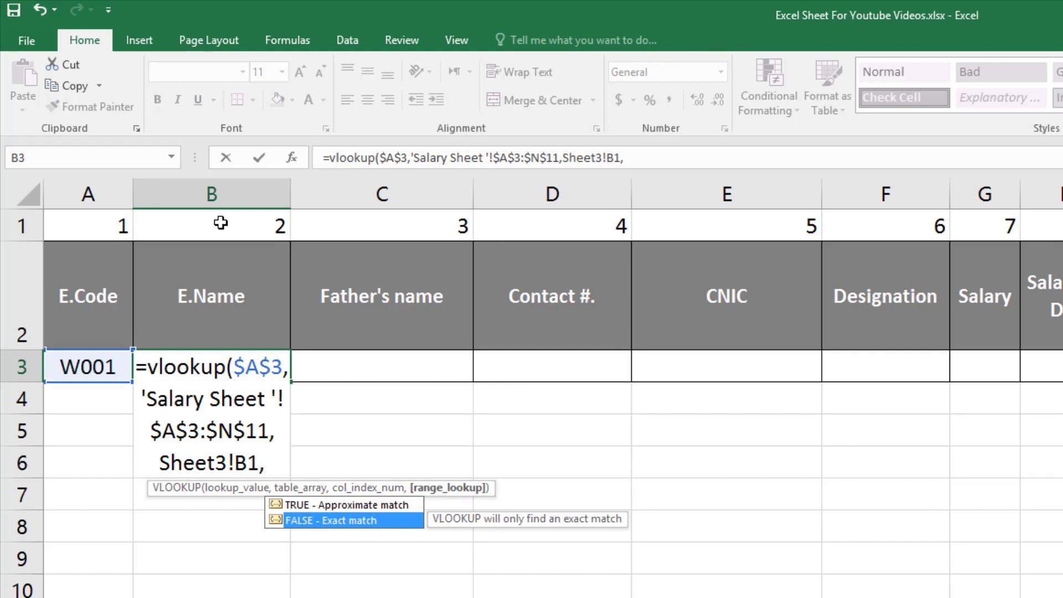
{"action": "key", "text": "Tab"}
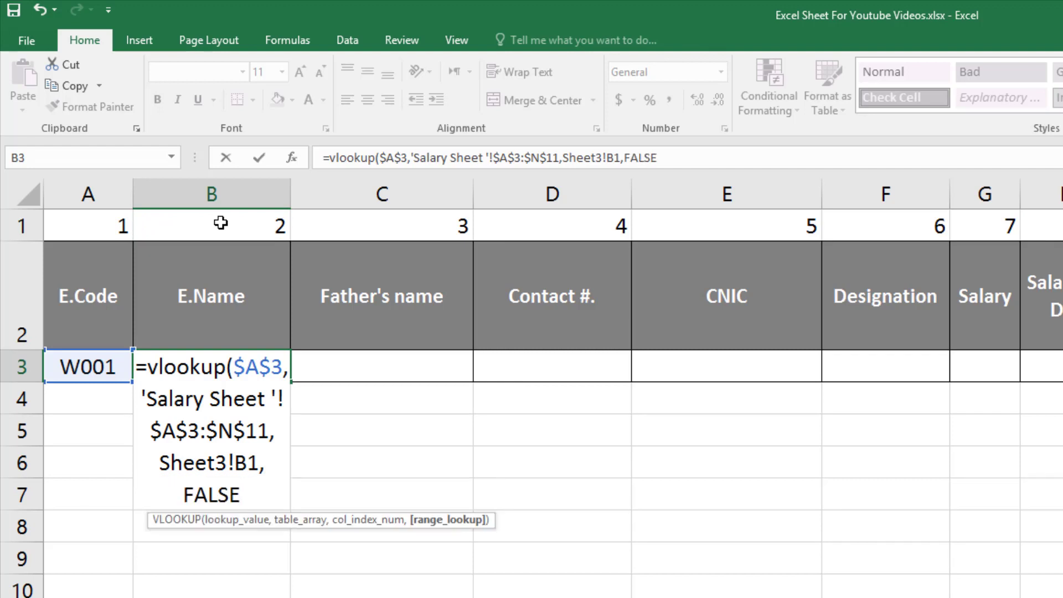
{"action": "type", "text": ")"}
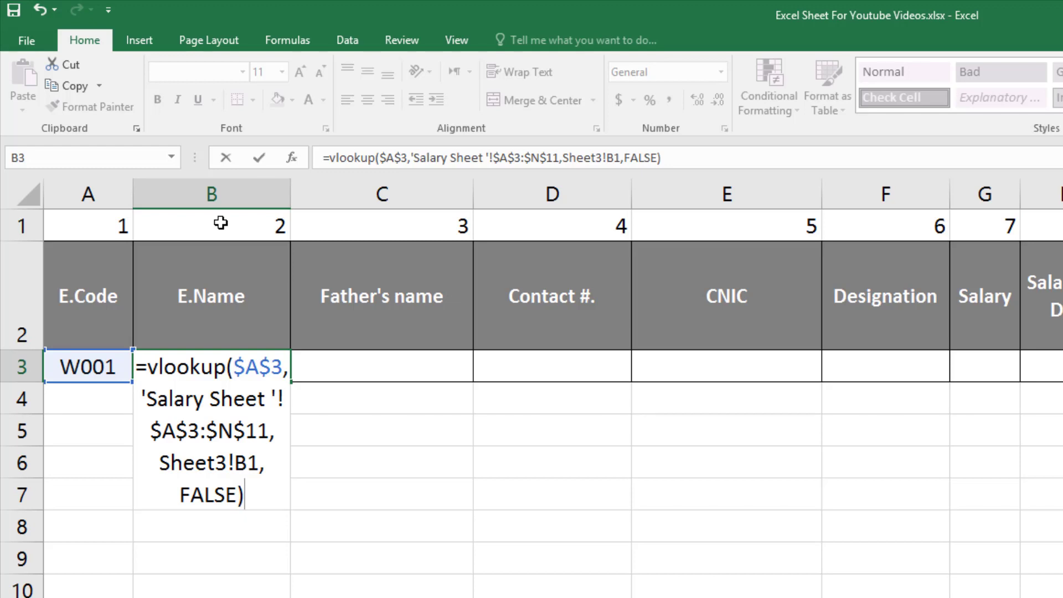
{"action": "key", "text": "Return"}
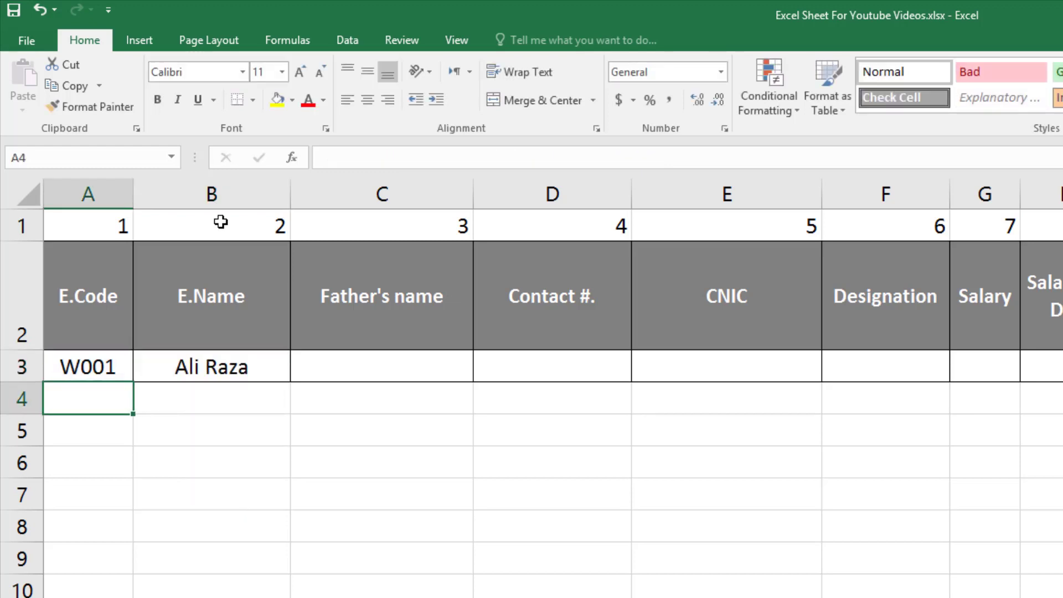
Step: Set the employee code in A3 to W007 and fill the B3 formula across row 3 to N3
{"action": "left_click", "coordinate": [115, 368]}
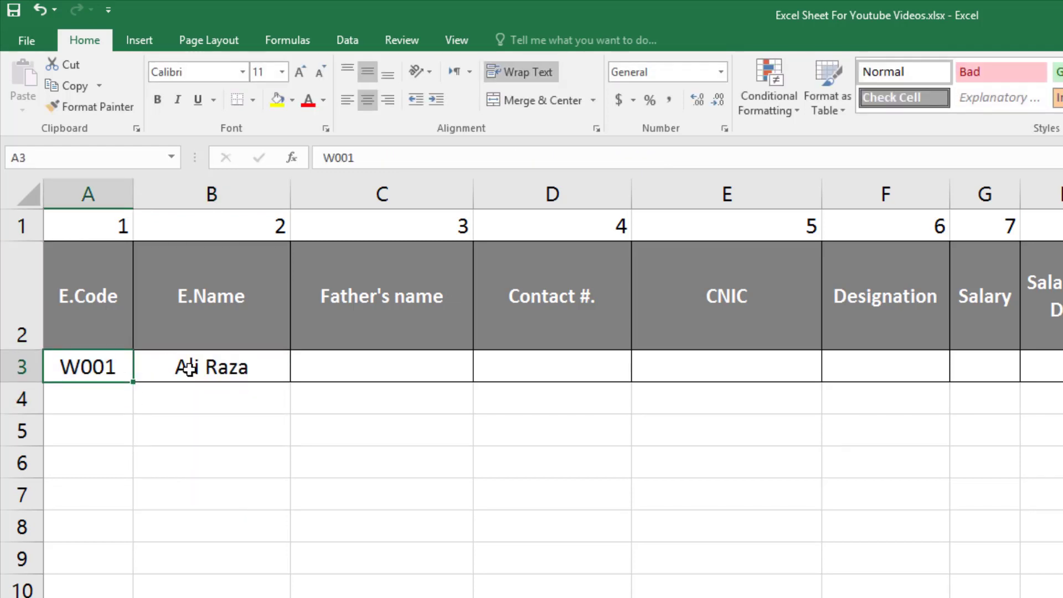
{"action": "left_click", "coordinate": [256, 370]}
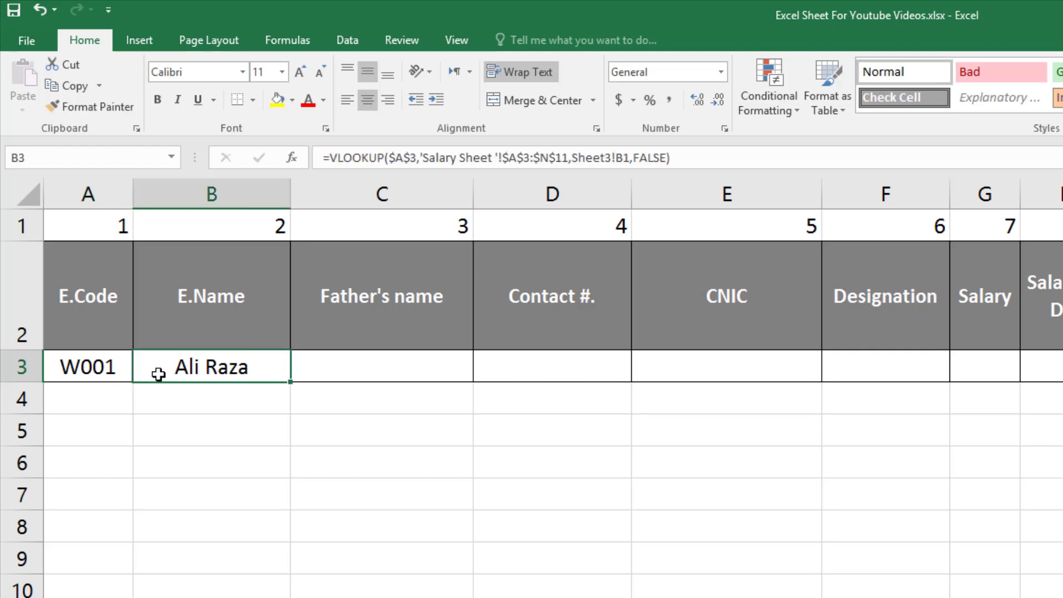
{"action": "left_click", "coordinate": [97, 366]}
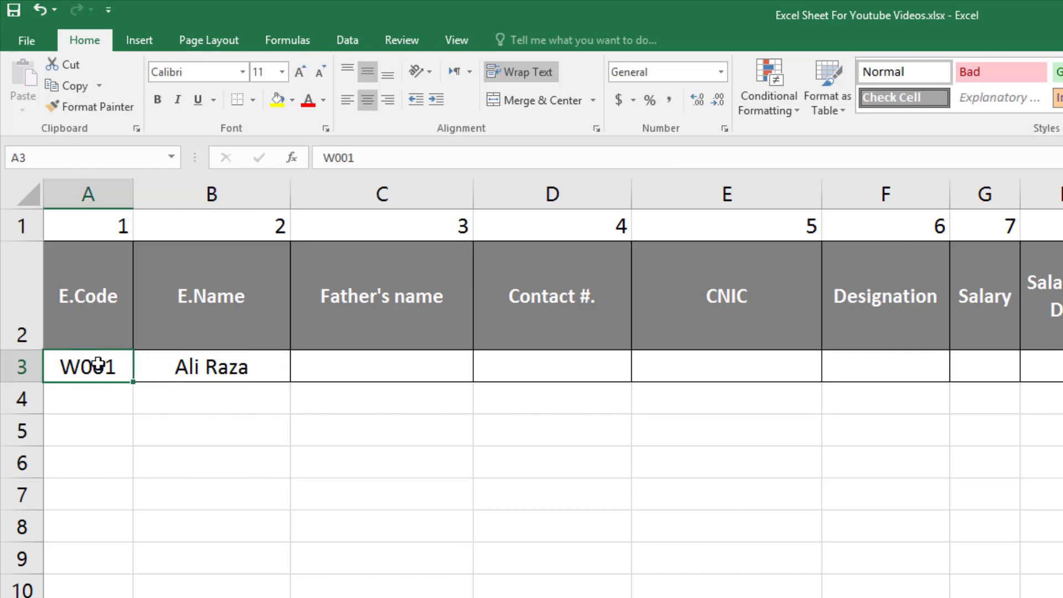
{"action": "type", "text": "W00"}
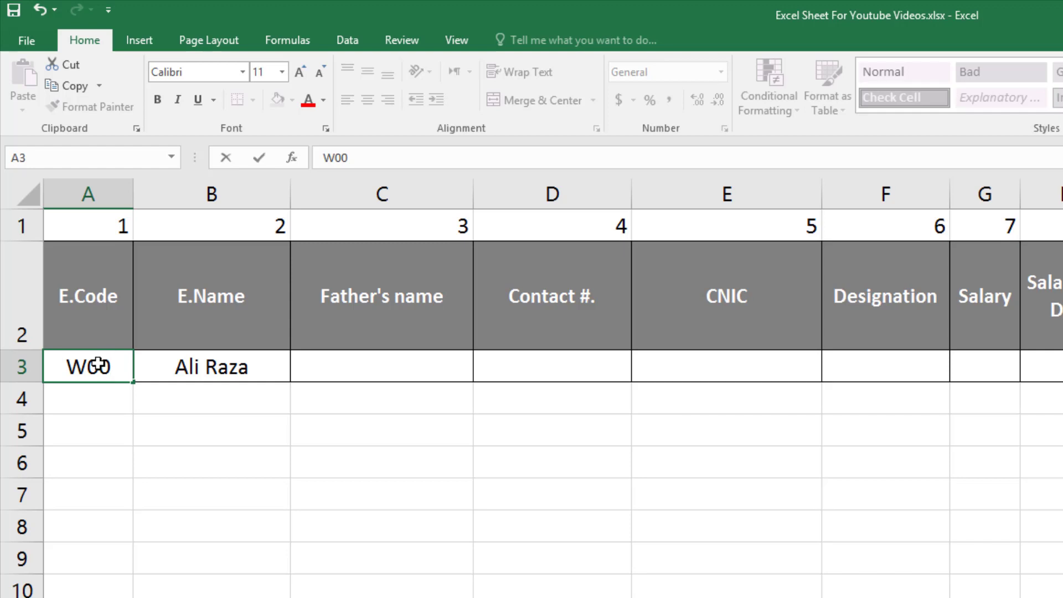
{"action": "type", "text": "7"}
{"action": "key", "text": "Tab"}
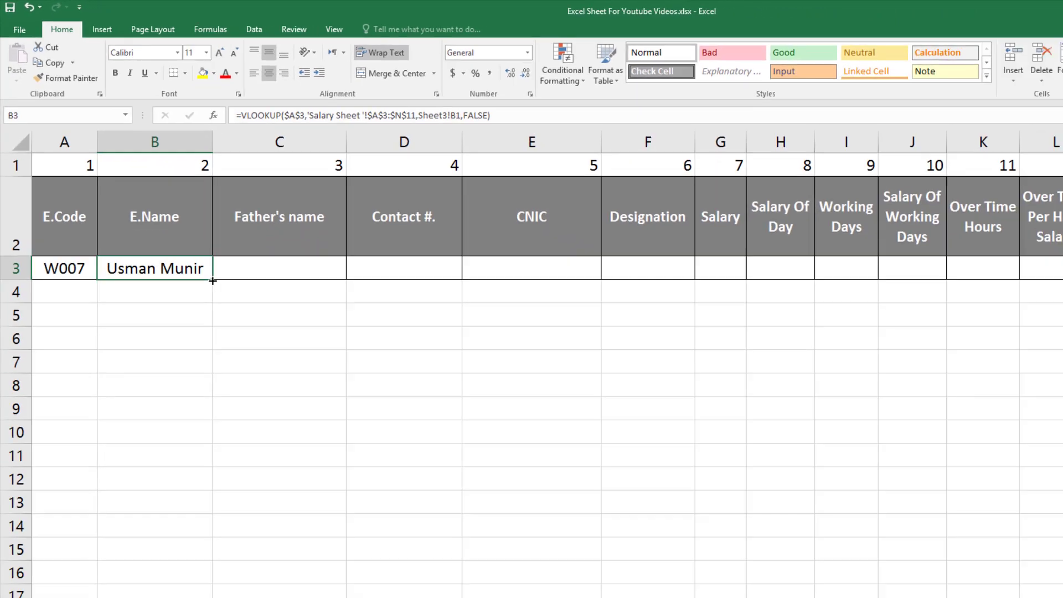
{"action": "left_click_drag", "start_coordinate": [212, 281], "coordinate": [992, 226]}
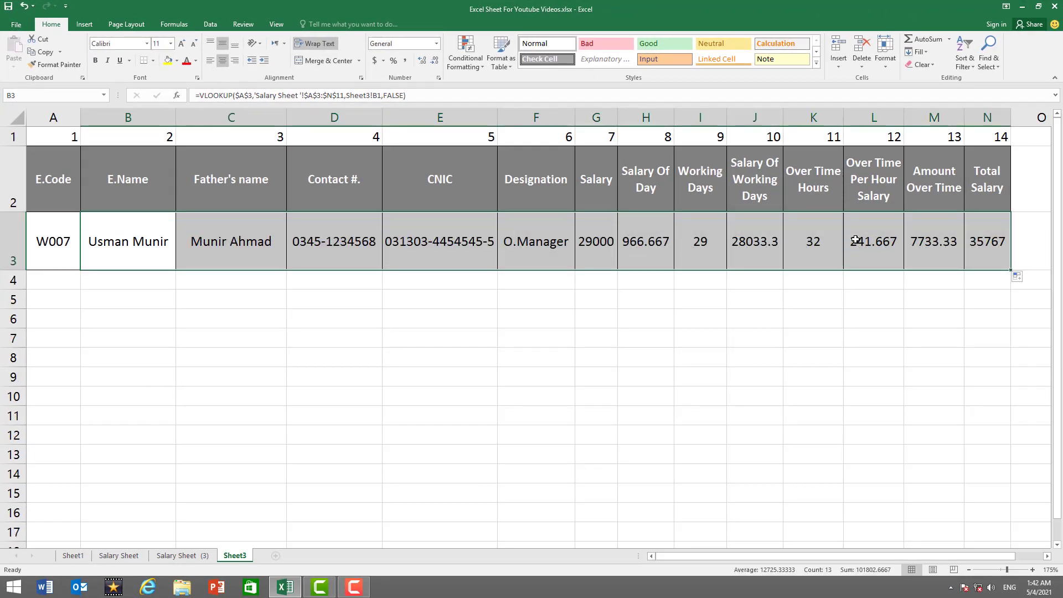
Step: Test the lookup row by setting the employee code in A3 to W005
{"action": "left_click", "coordinate": [54, 239]}
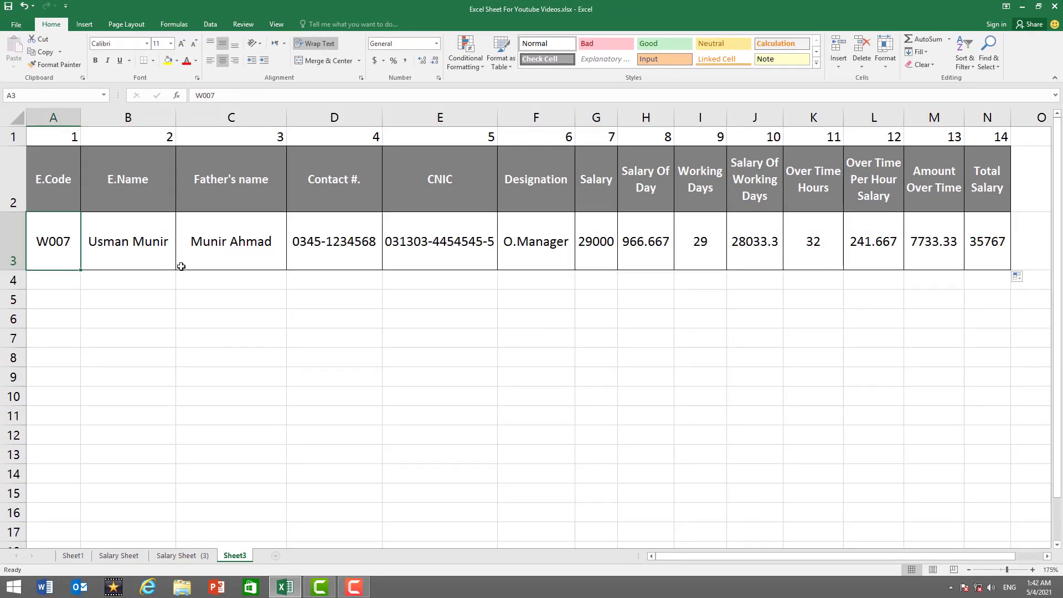
{"action": "type", "text": "W"}
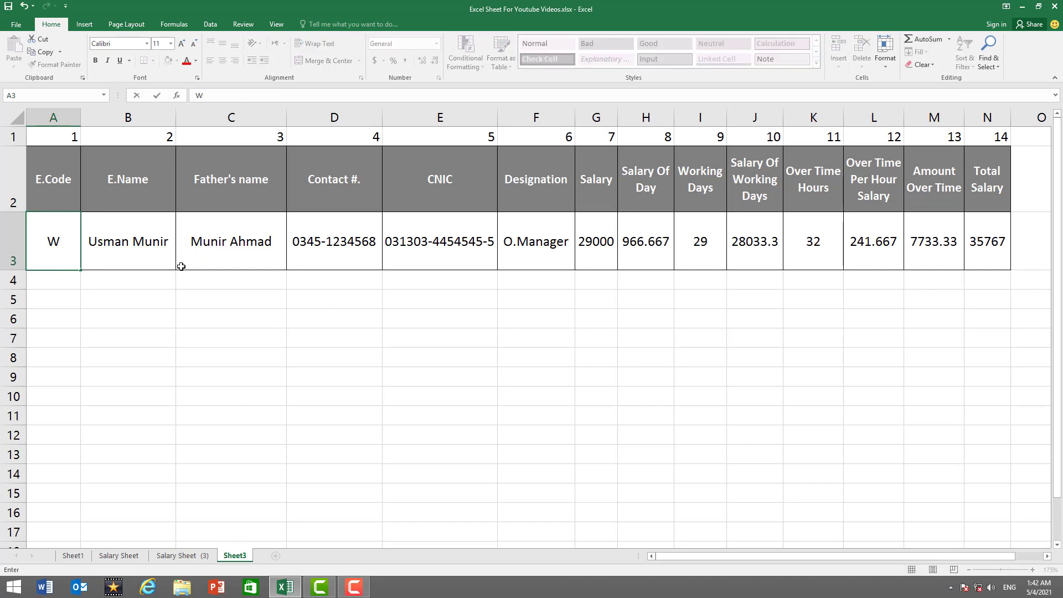
{"action": "type", "text": "005"}
{"action": "key", "text": "Return"}
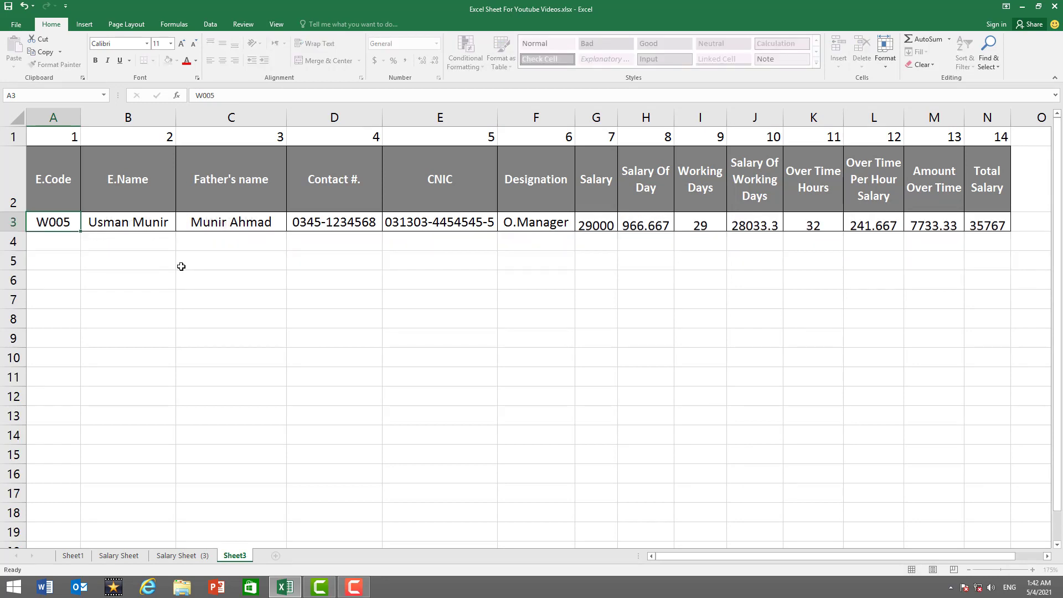
Step: Set the employee code in A3 to W008 and compare the retrieved row with the Salary Sheet table
{"action": "key", "text": "Up"}
{"action": "type", "text": "W"}
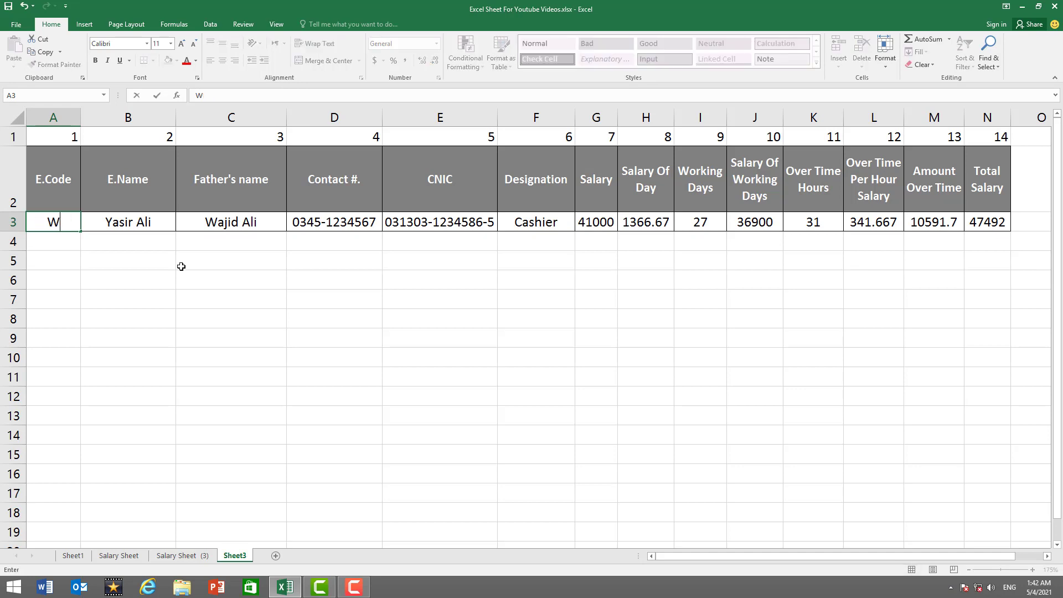
{"action": "type", "text": "008"}
{"action": "key", "text": "Return"}
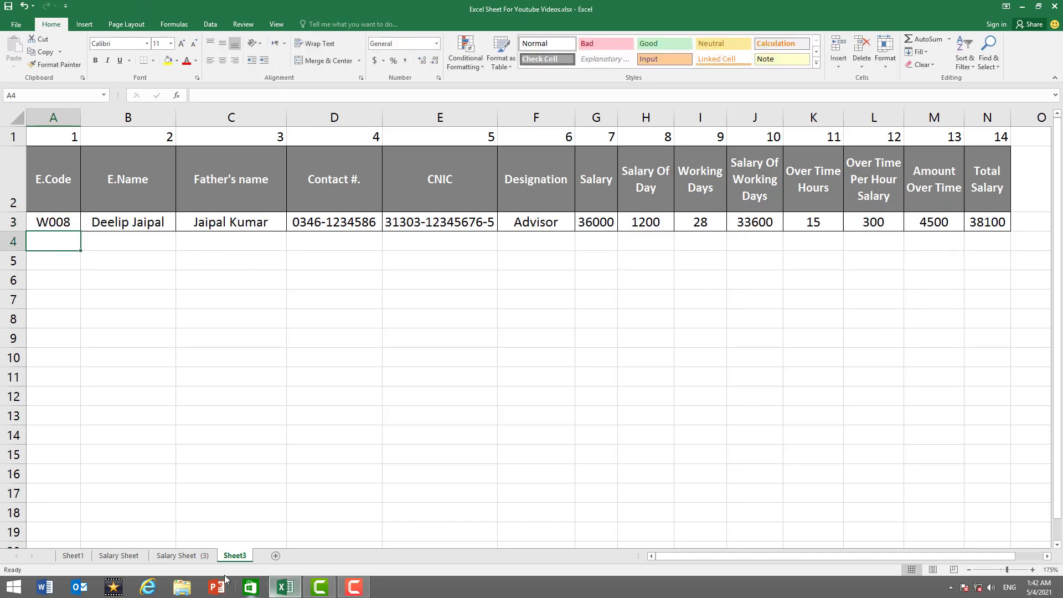
{"action": "left_click", "coordinate": [119, 556]}
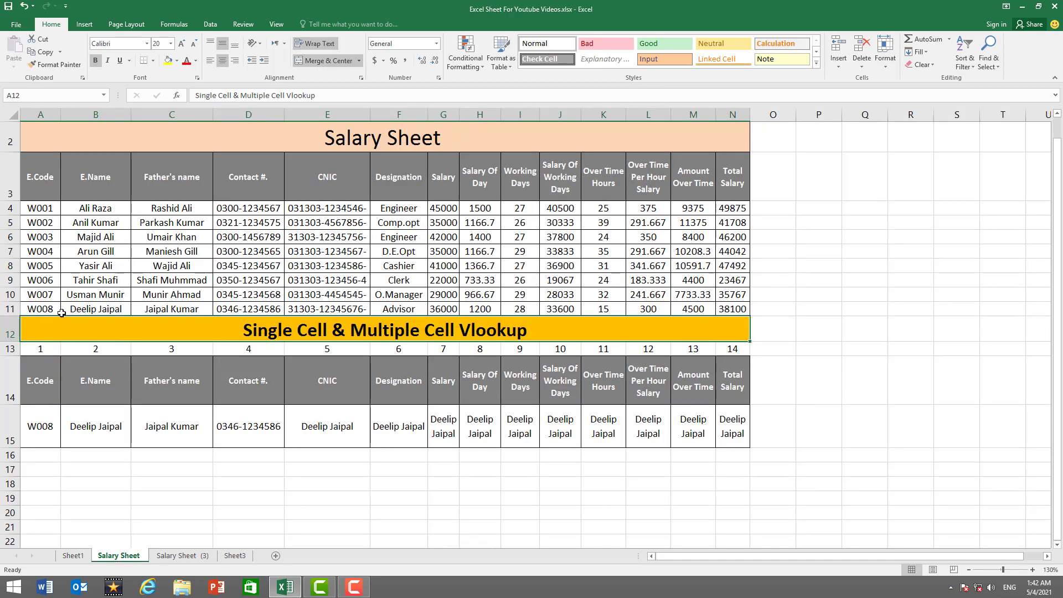
{"action": "left_click", "coordinate": [242, 560]}
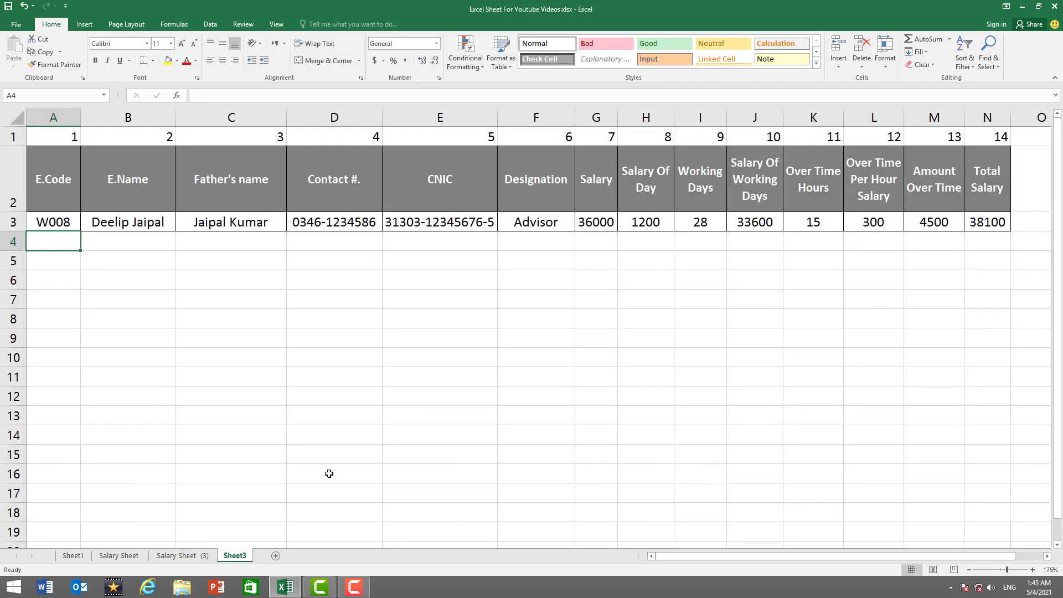